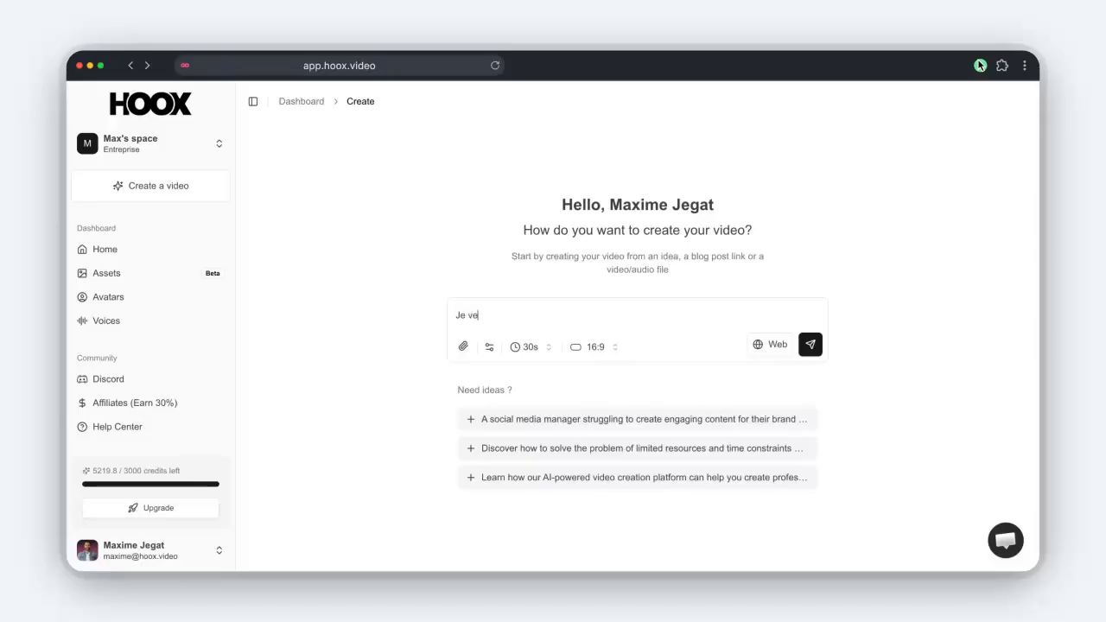
Write the French request 'créer une vidéo sur ce produit' and paste the Gymshark product link.
text(créer une vidéo sur ce produit :)
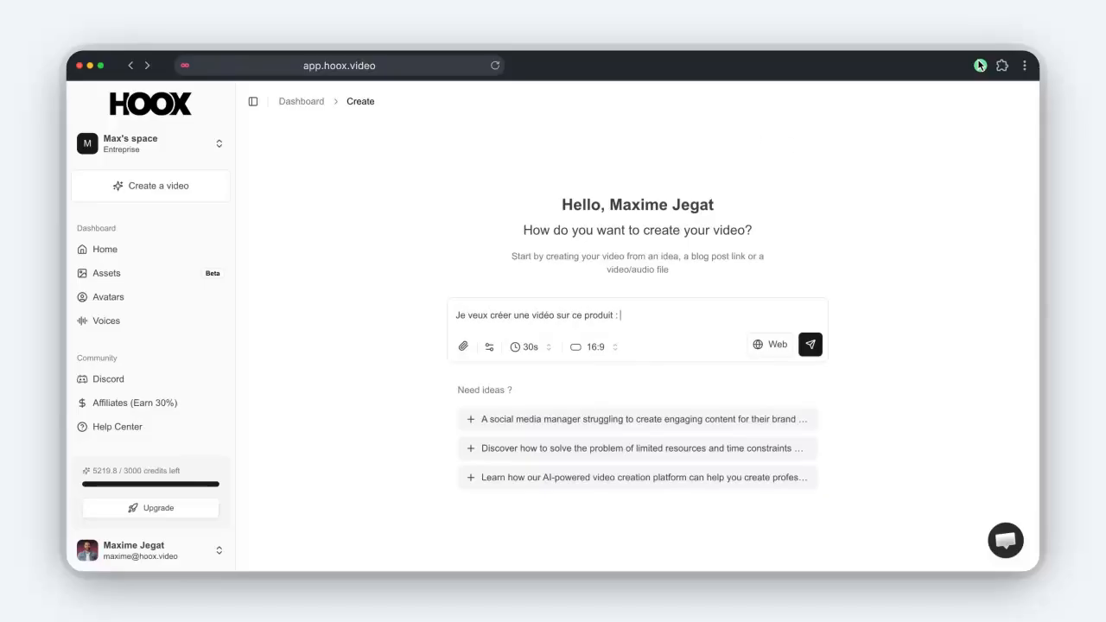
key(ctrl+Tab)
text(https://fr.gymshark.com/products/gymshark-activate-seamless-bralette-sports-bras-purple-ss25)
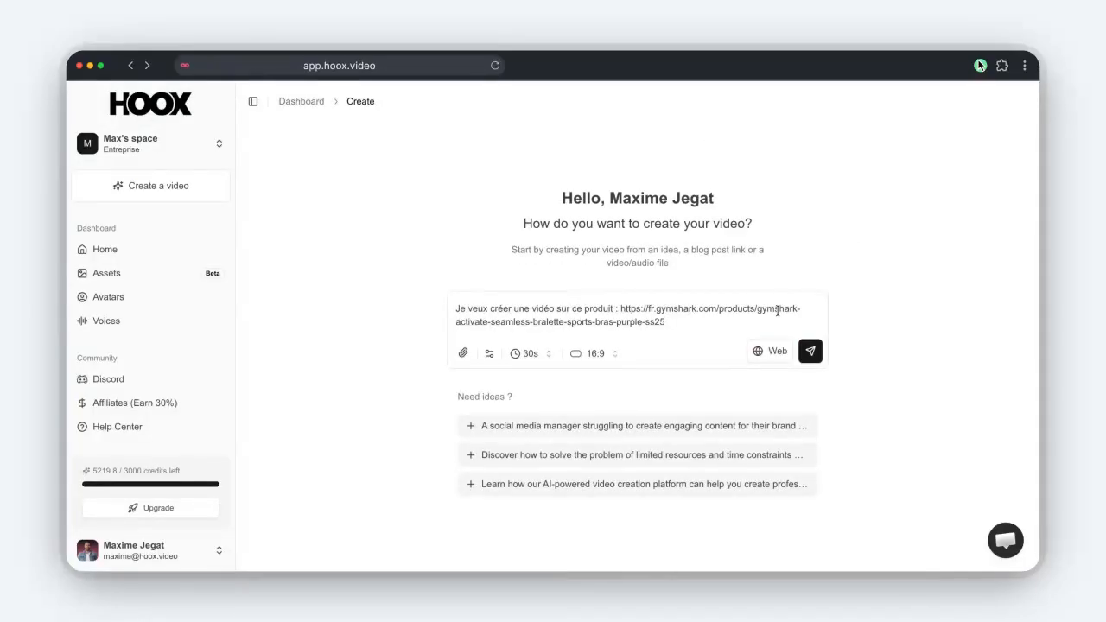
key(shift+Return)
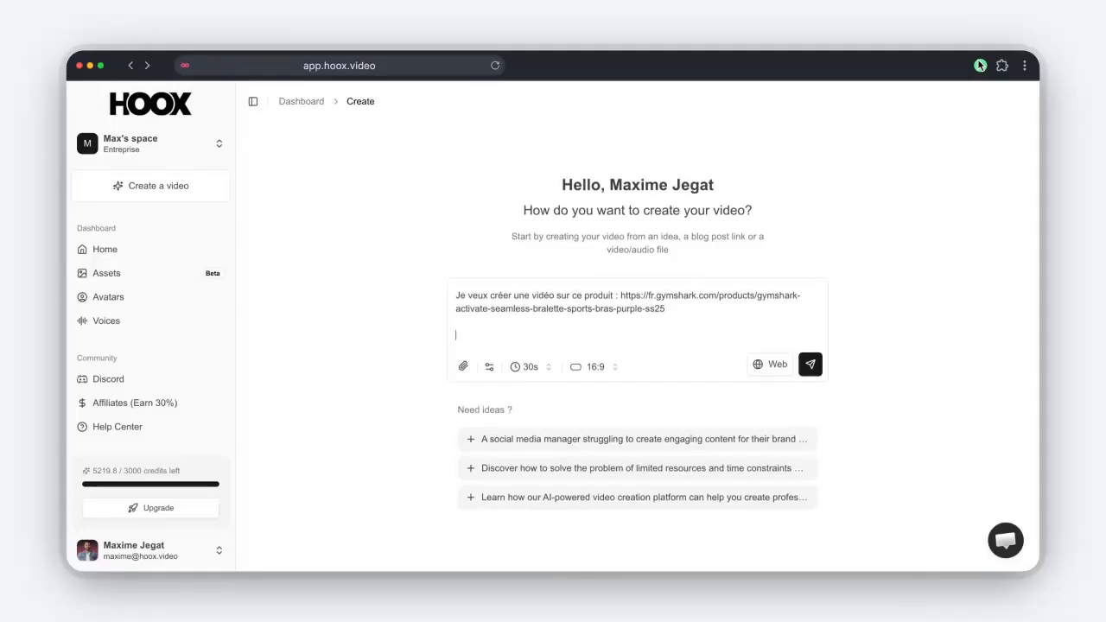
Add persona lines: a UGC creator who loves the product, praises it simply, and talks to friends.
text(Tu es une créatrice de contenu UGC)
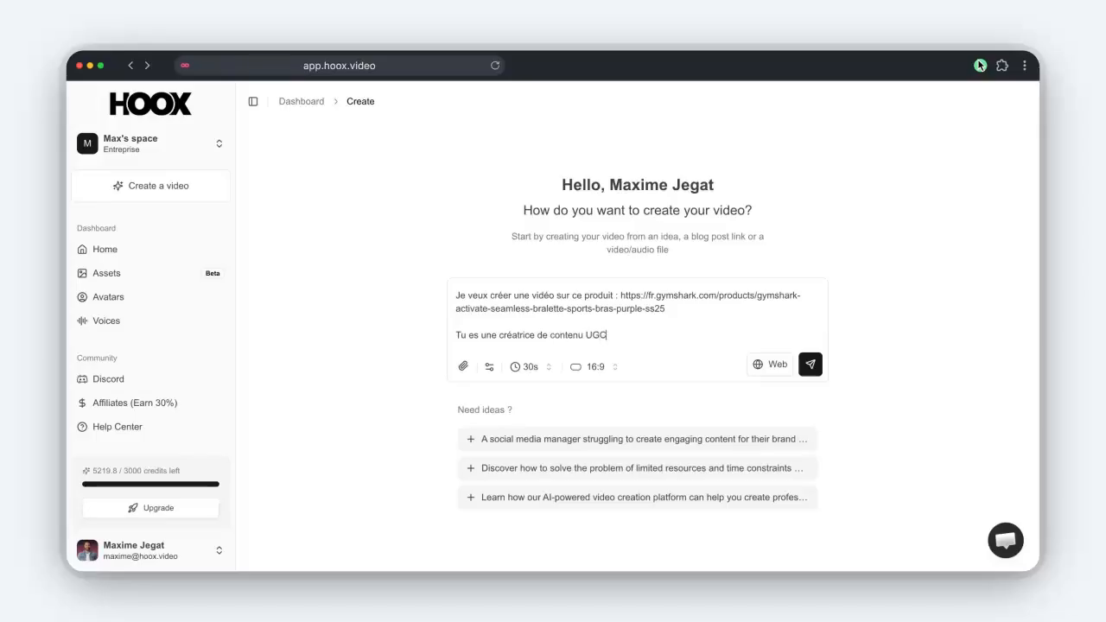
text(.)
key(shift+Return)
text(Tu adores le prod)
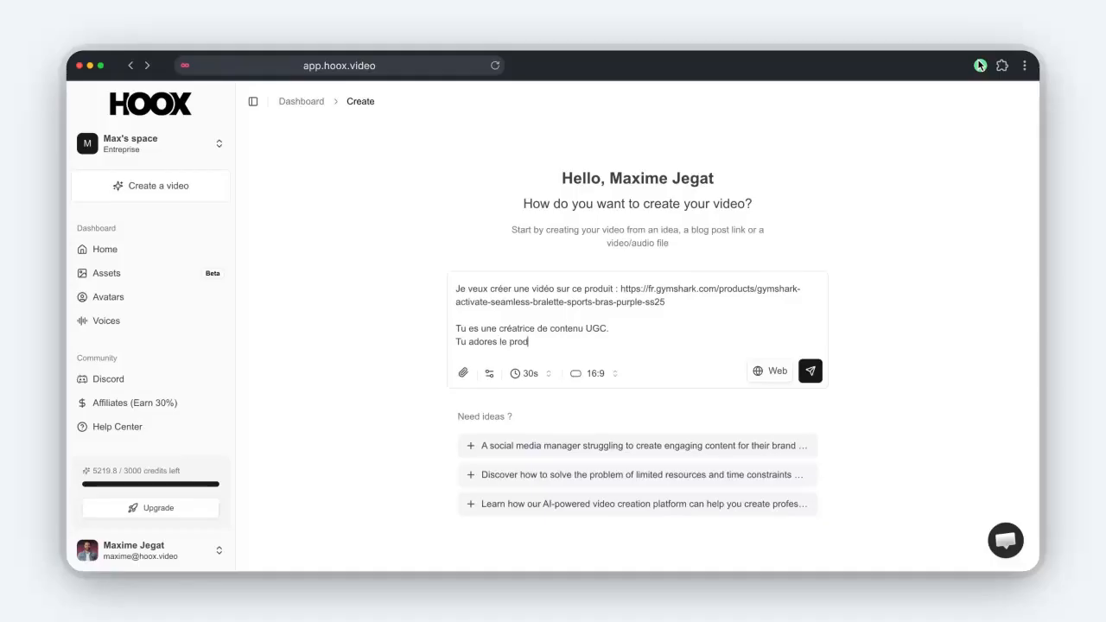
text(uit et tu en vantes les méri)
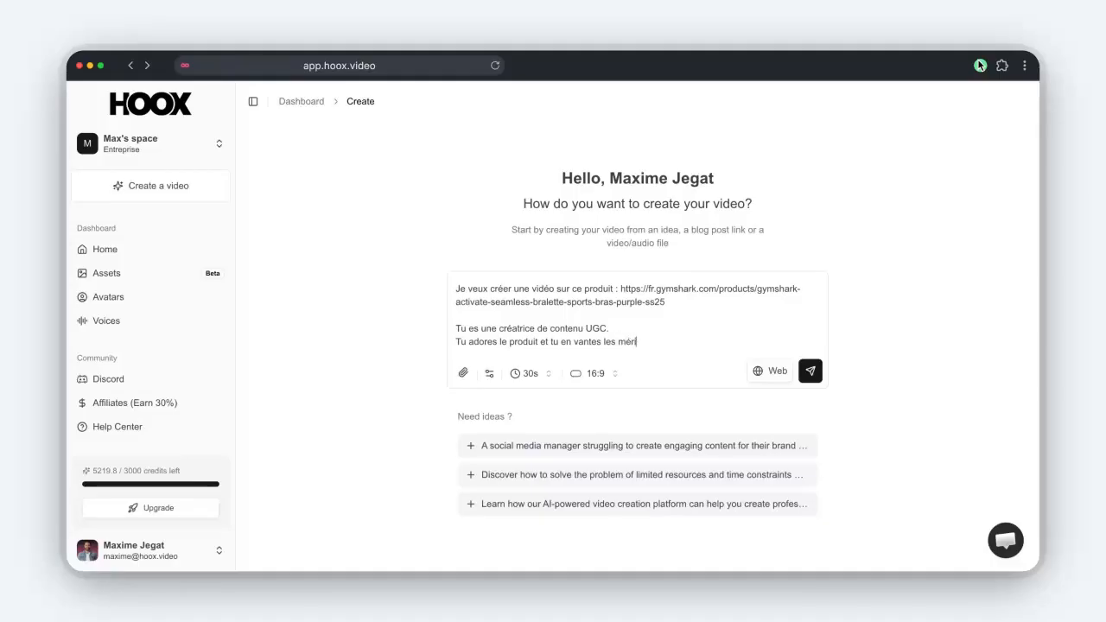
text(tes mais de manière simple.)
key(shift+Return)
text(Tu t)
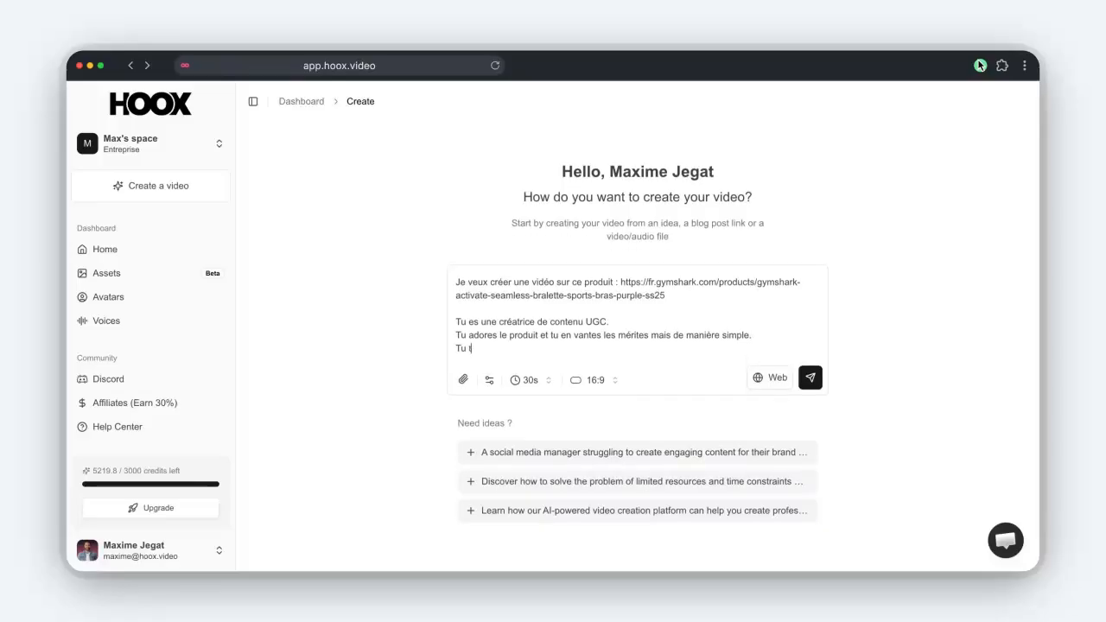
text('adresses à ton audience comme )
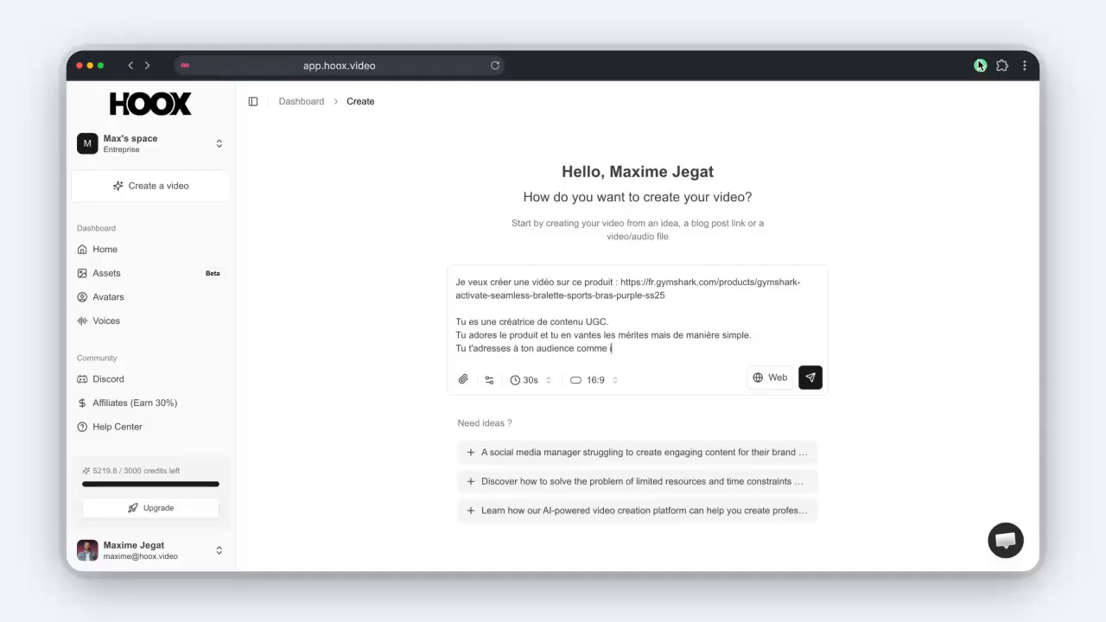
text(si c'était tes amies.)
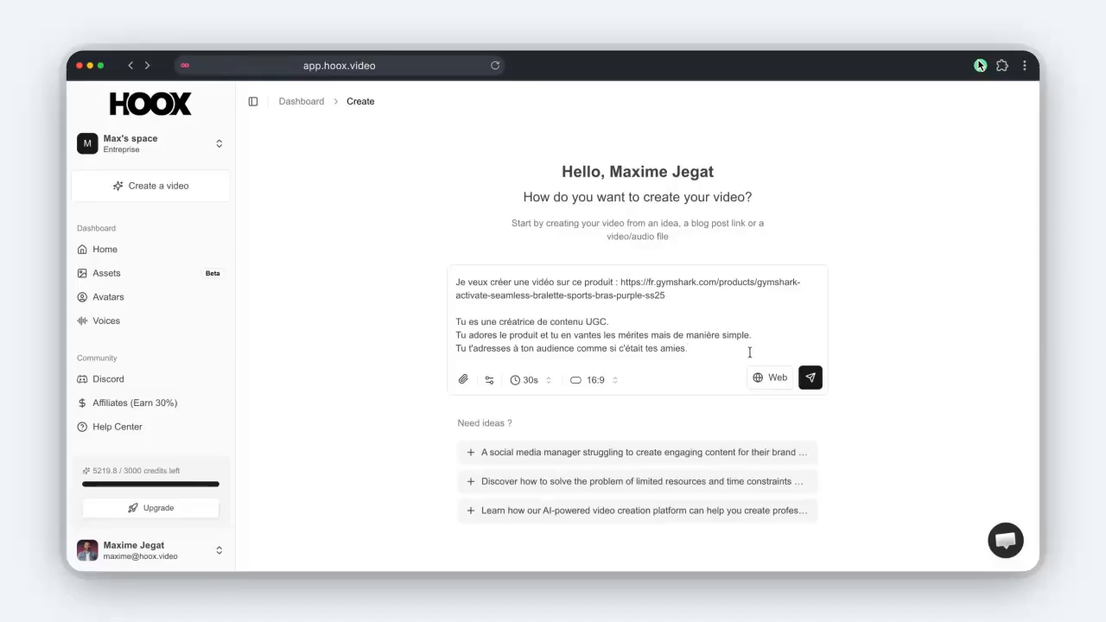
Open the media library at Dossiers > Carla > GymShark.
click(463, 381)
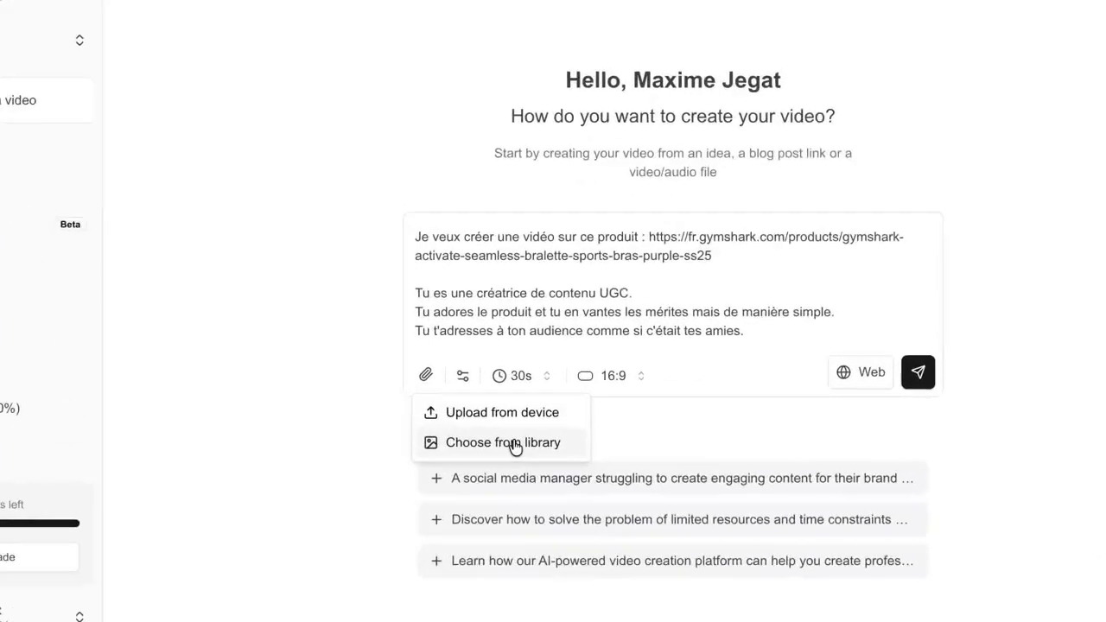
click(519, 427)
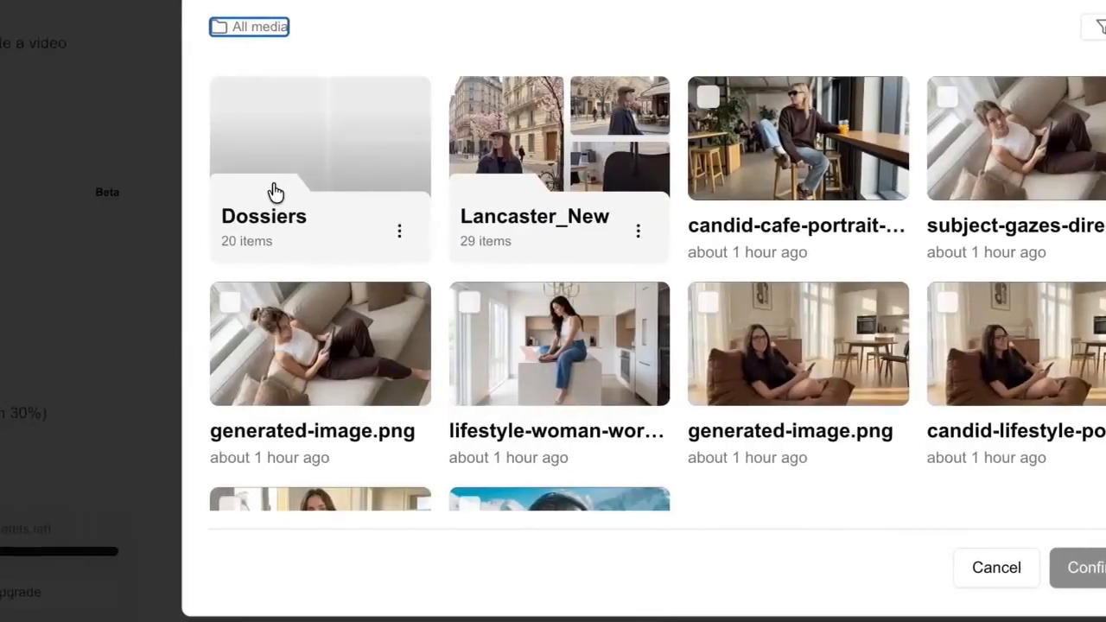
click(138, 193)
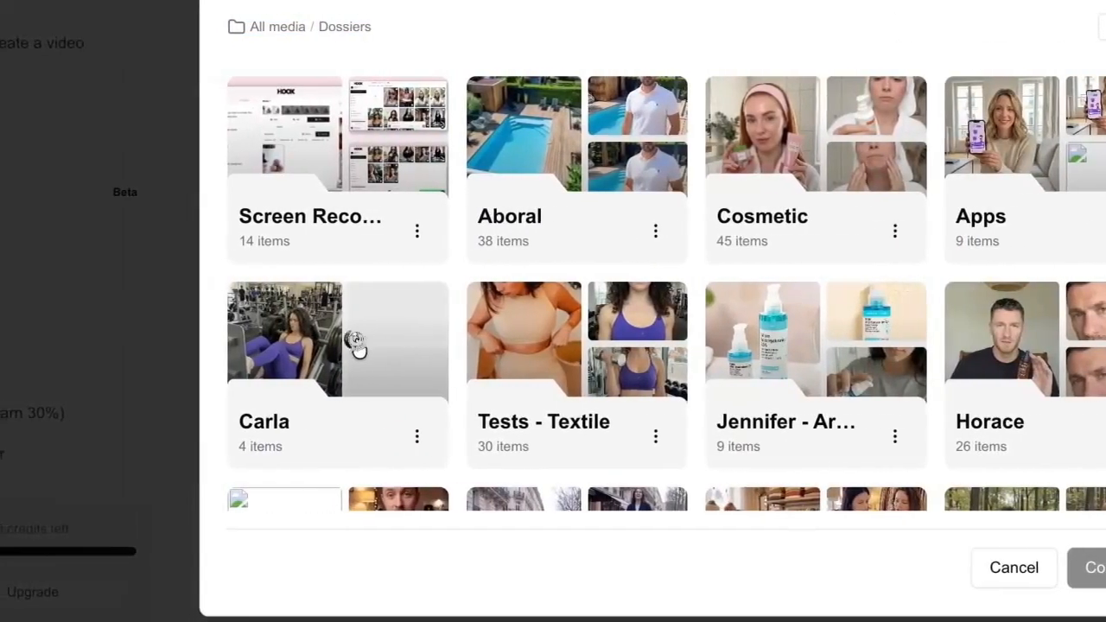
click(205, 346)
click(584, 264)
Select nine gym videos in the GymShark folder and attach them to the prompt.
click(469, 173)
click(734, 178)
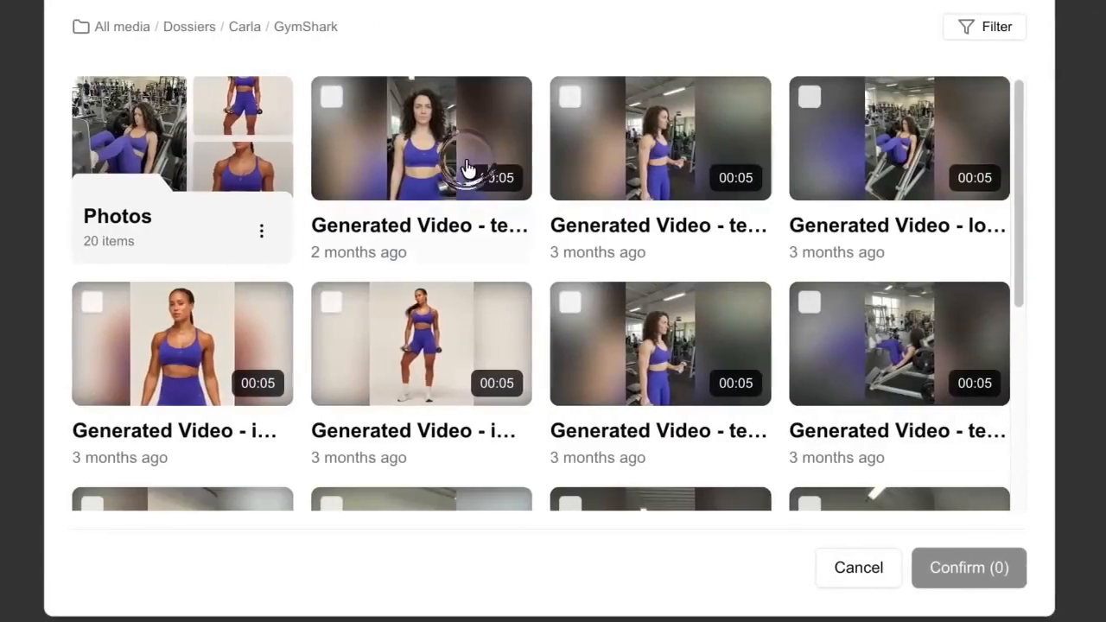
click(790, 173)
click(778, 342)
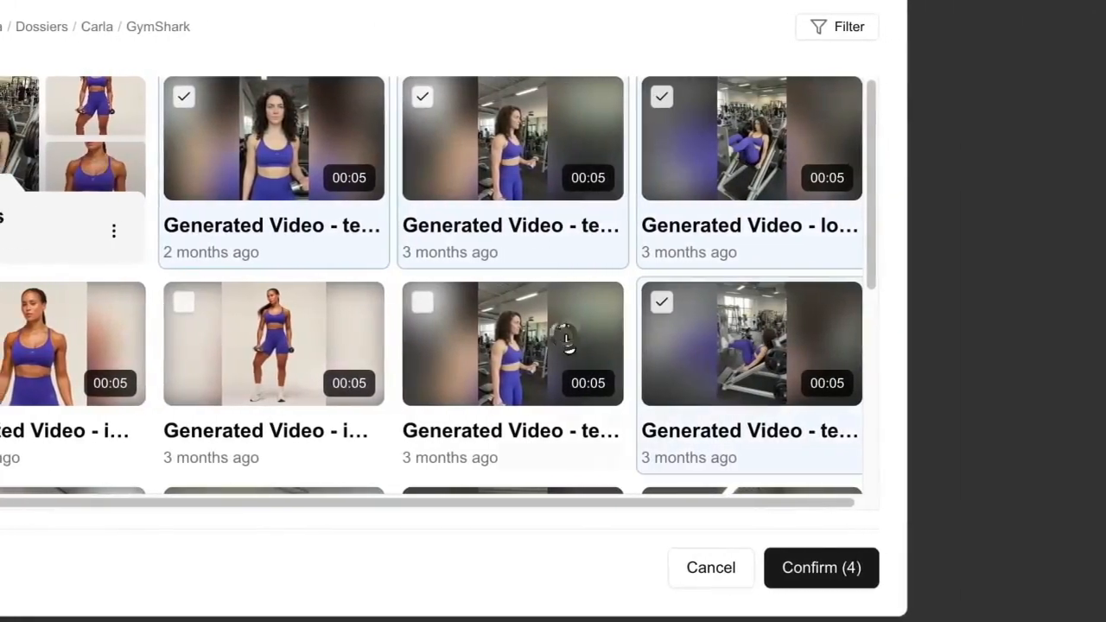
click(517, 332)
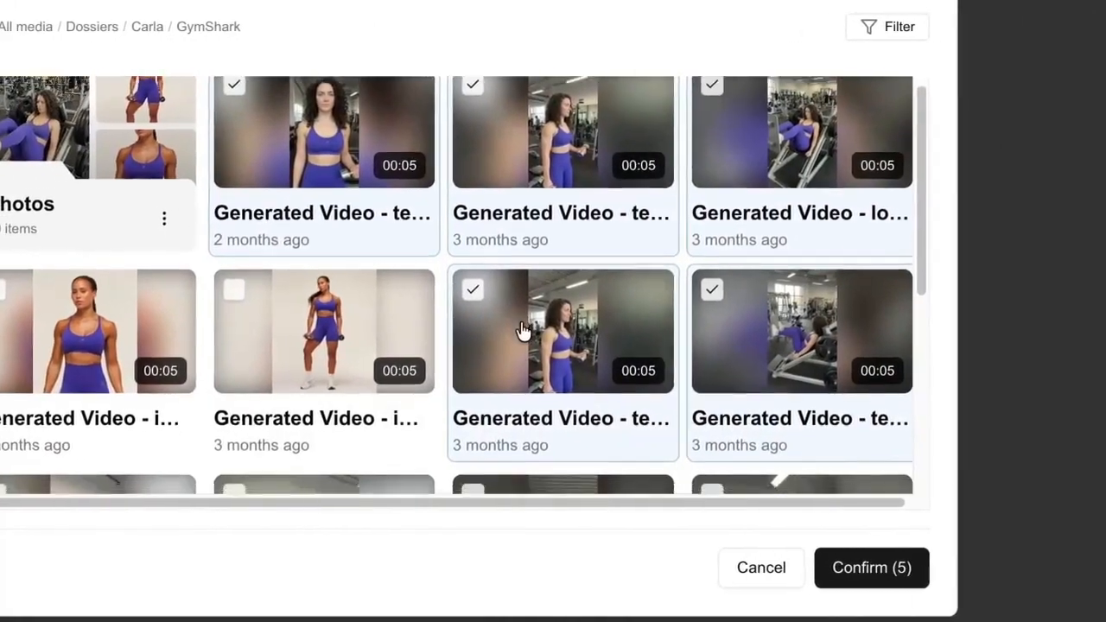
scroll(522, 329, down, 4)
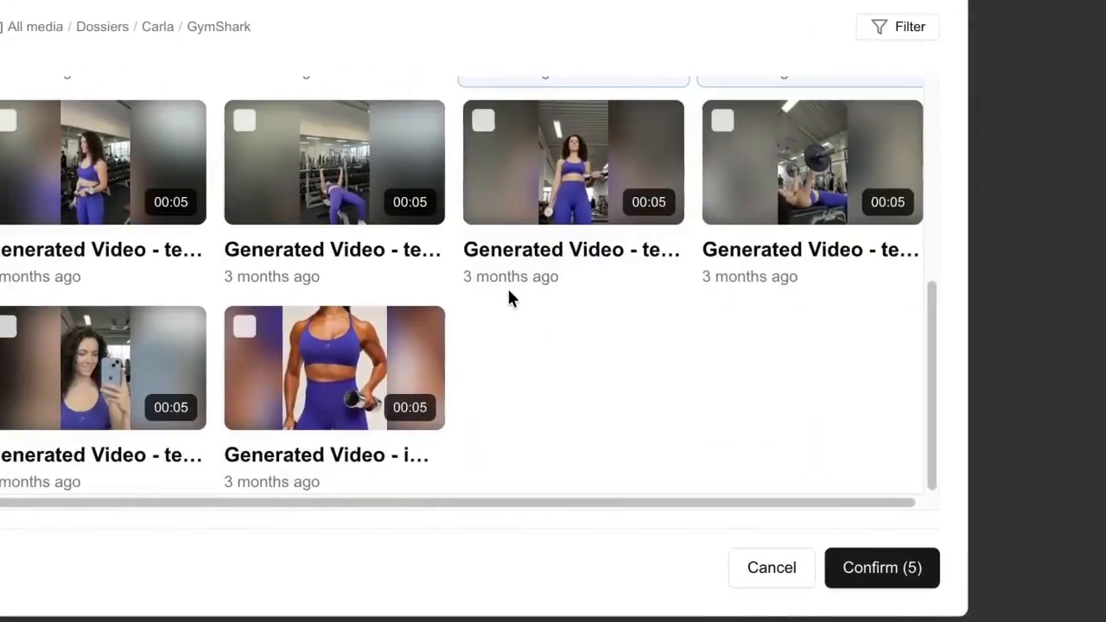
click(108, 173)
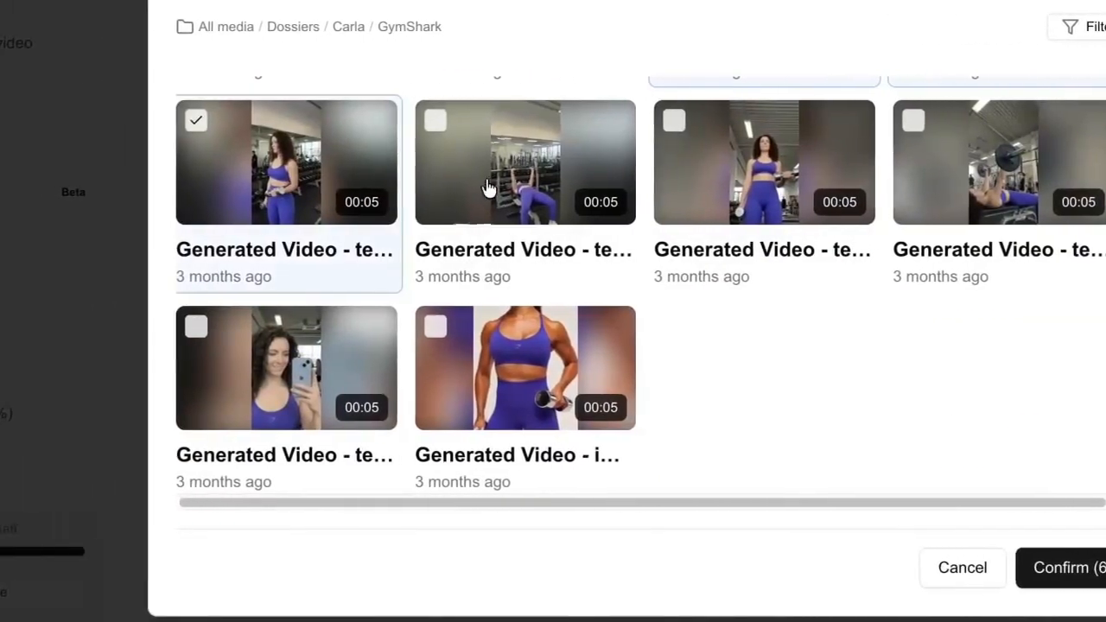
click(489, 189)
click(764, 173)
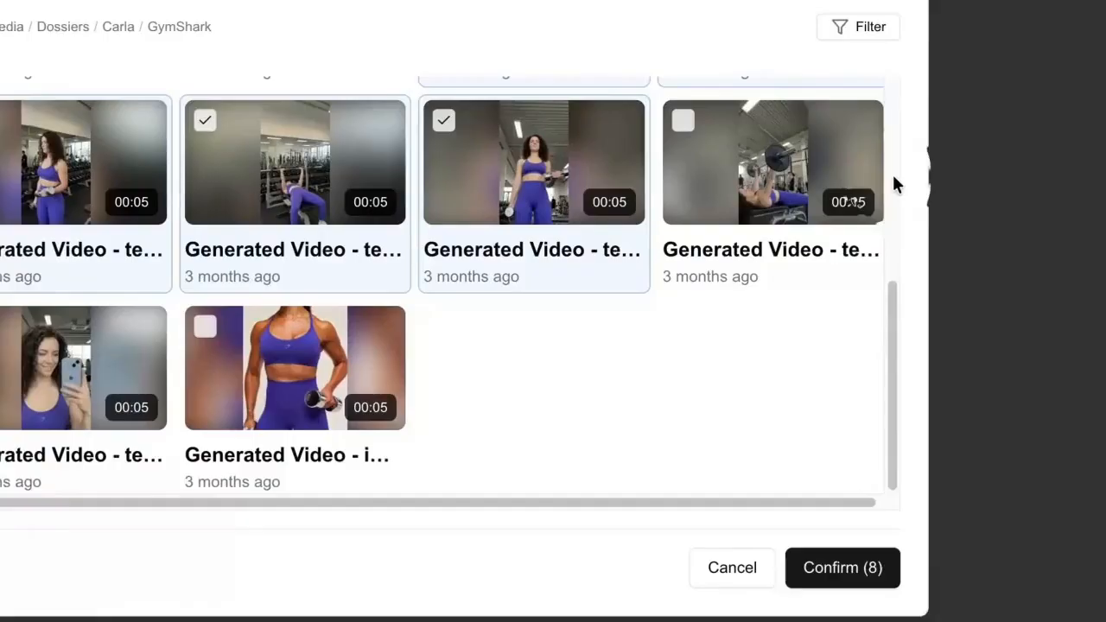
click(1002, 173)
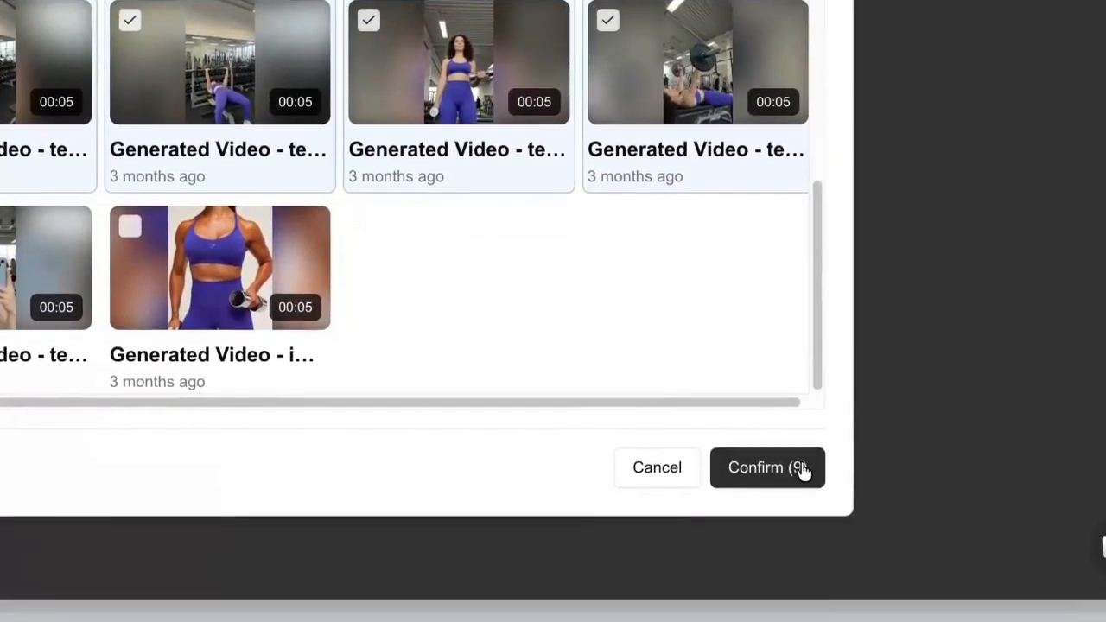
click(768, 456)
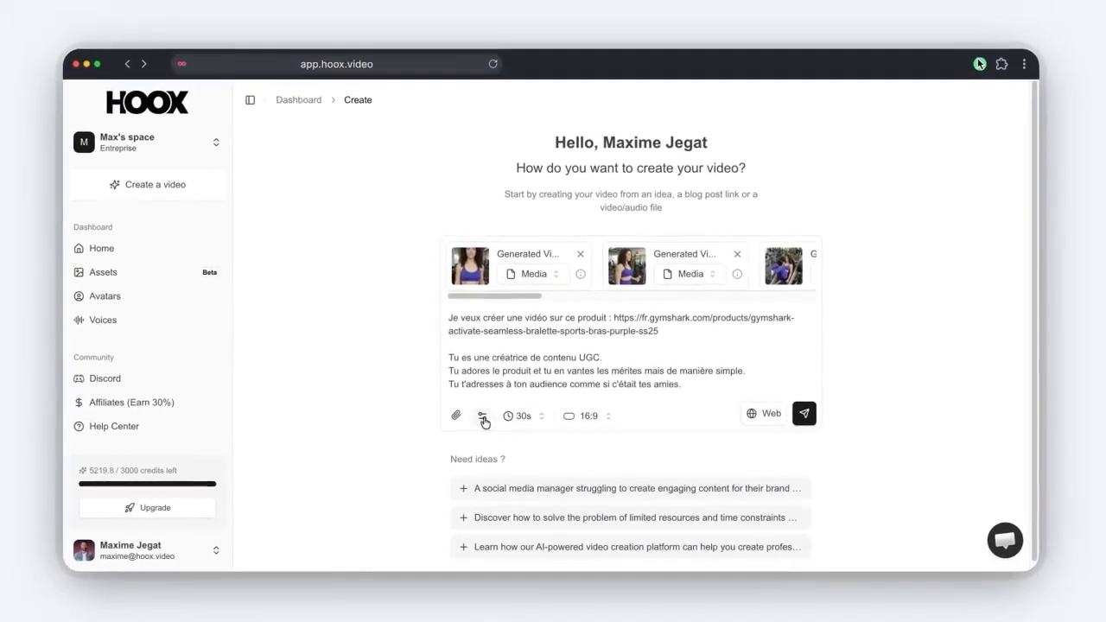
Turn on automatic subtitles and B-Roll illustrations, leave transitions off, and show the duration choices.
click(69, 332)
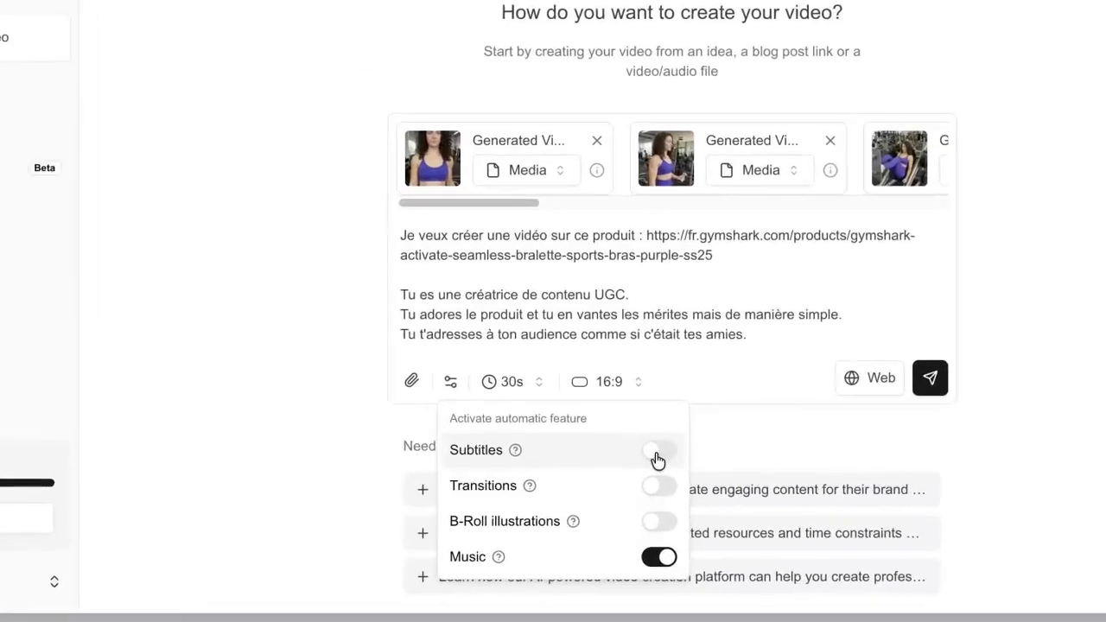
click(623, 467)
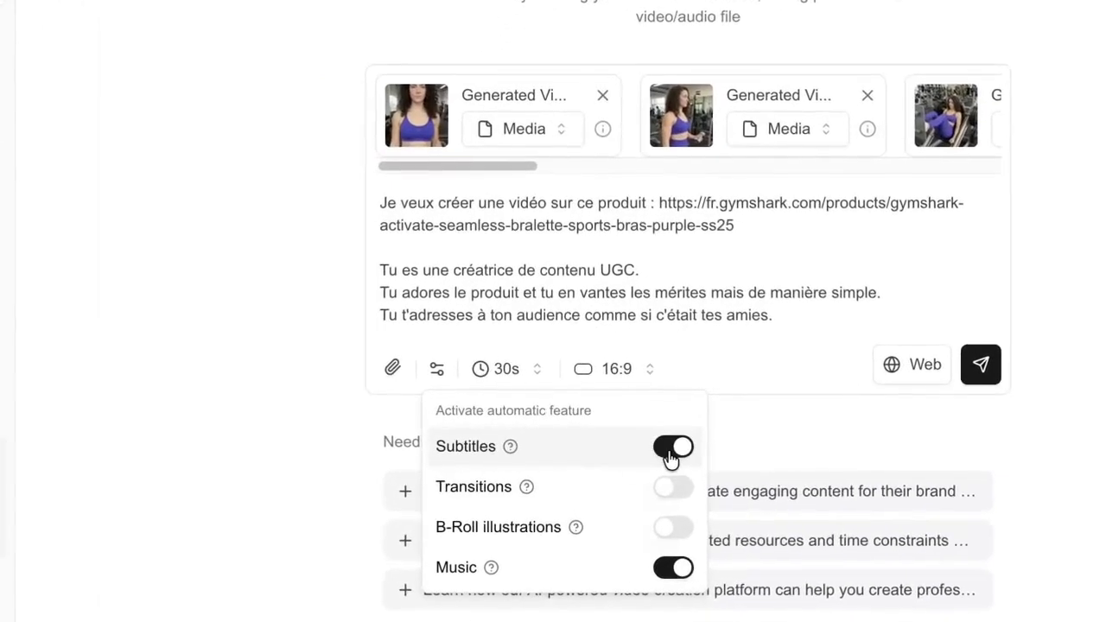
click(673, 490)
click(673, 490)
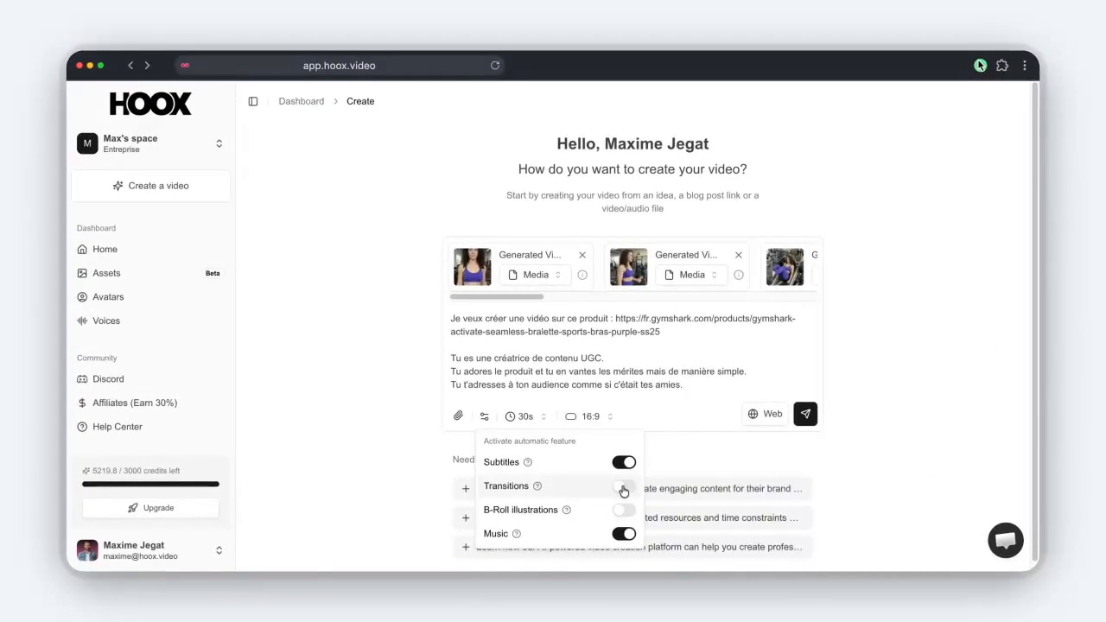
right_click(624, 490)
click(566, 488)
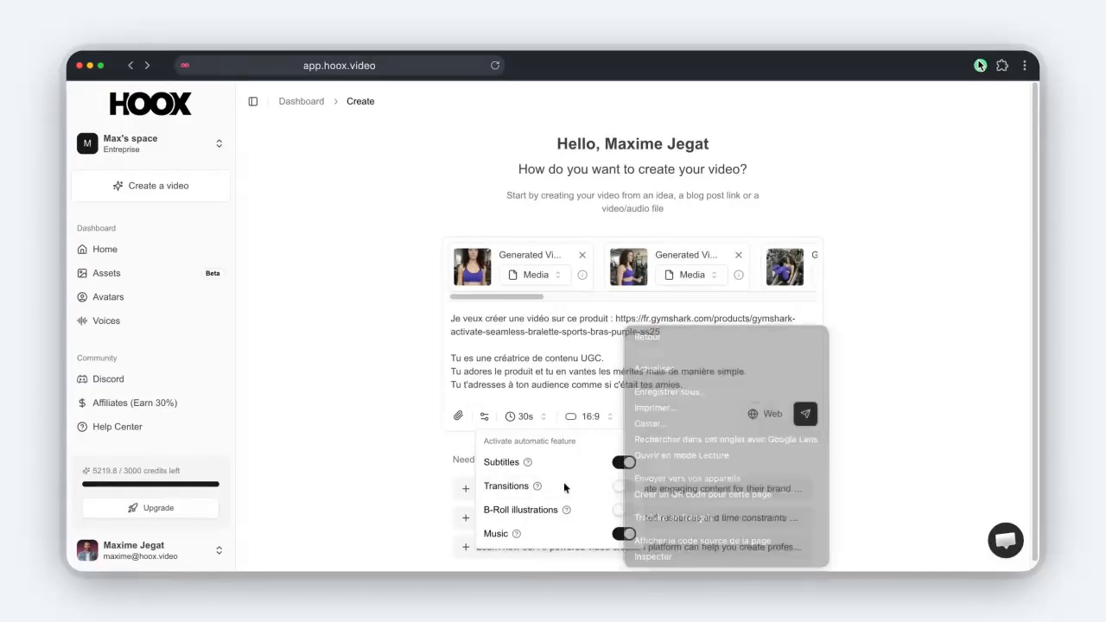
click(623, 511)
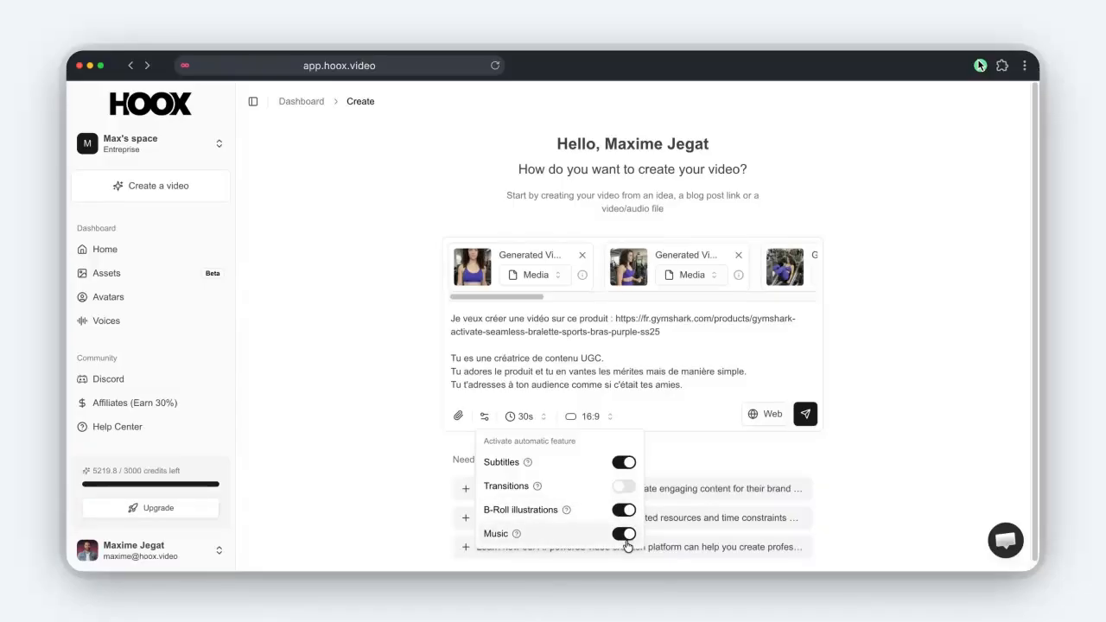
click(524, 418)
click(524, 418)
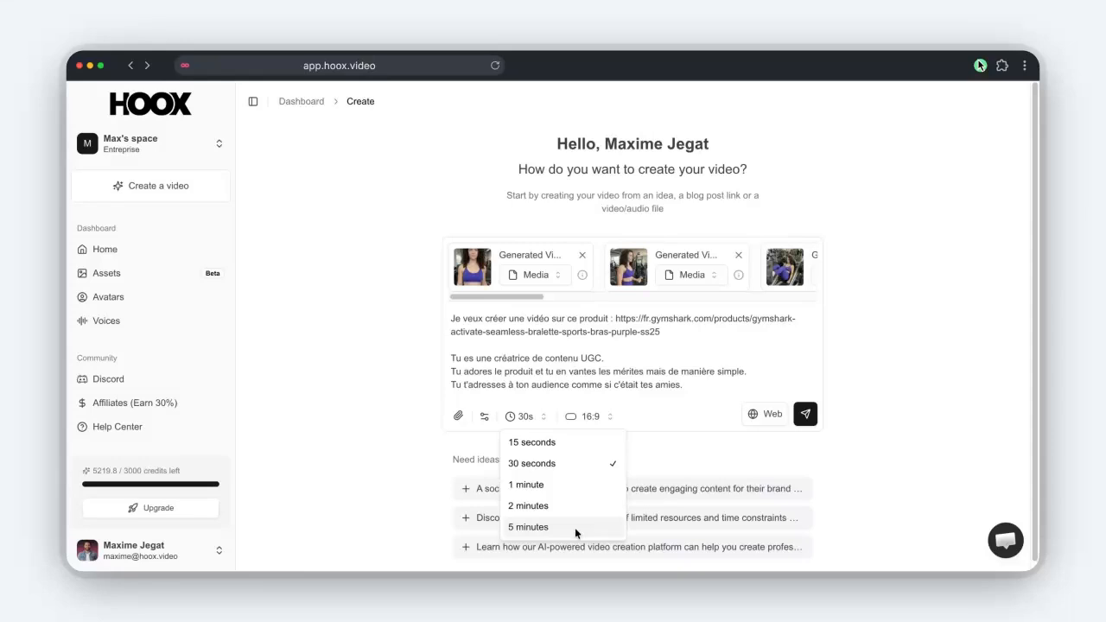
Keep the 30-second length, switch the format to Vertical 9:16, and send the prompt.
click(591, 471)
click(600, 421)
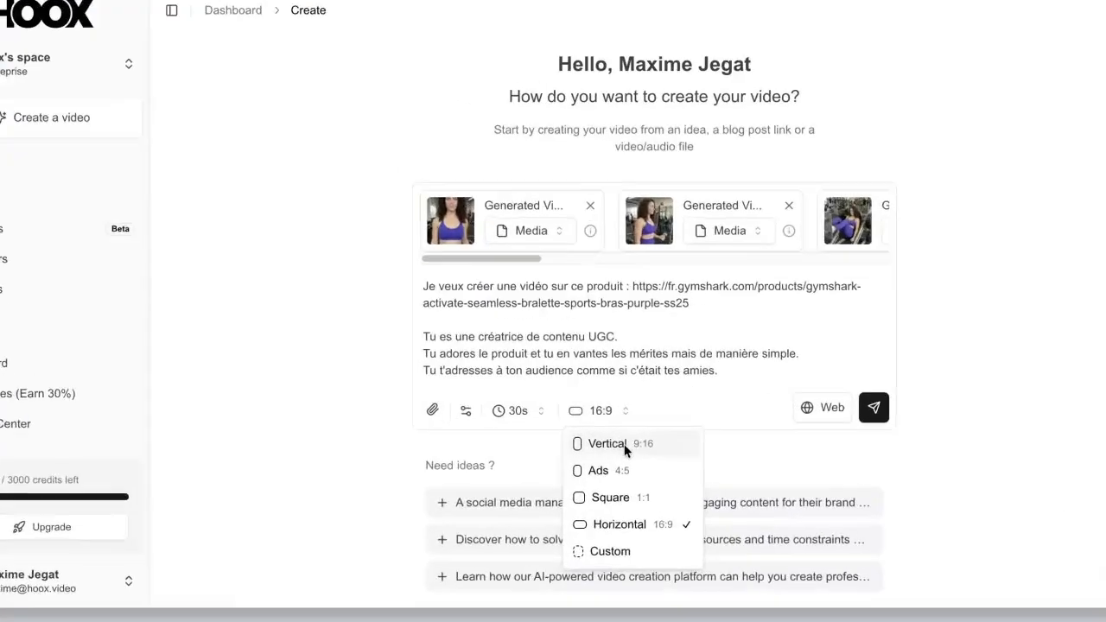
click(612, 443)
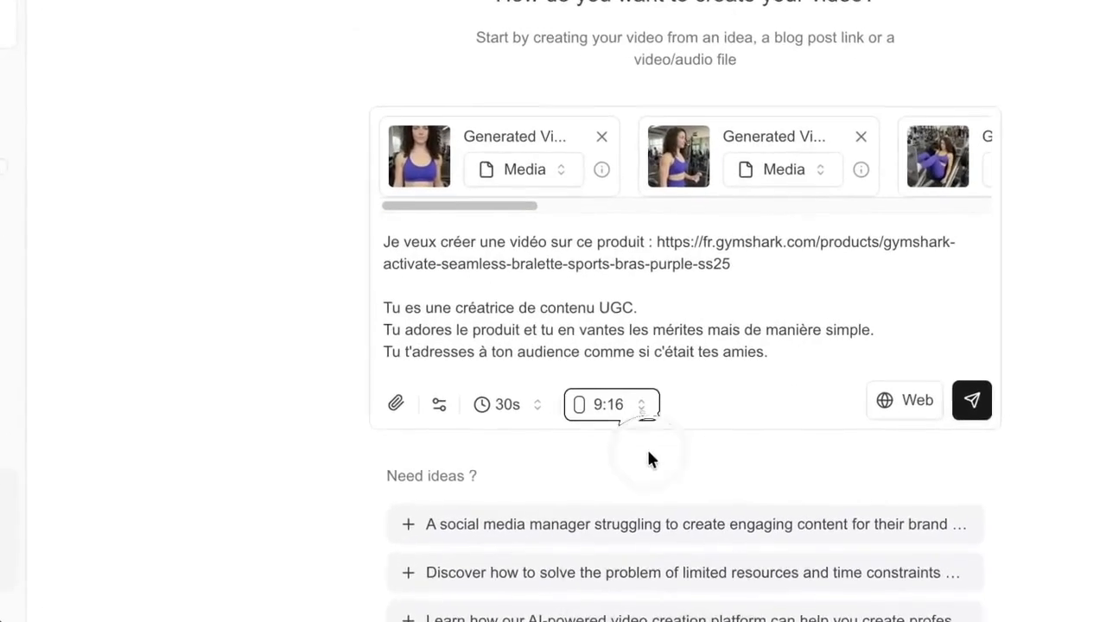
click(770, 353)
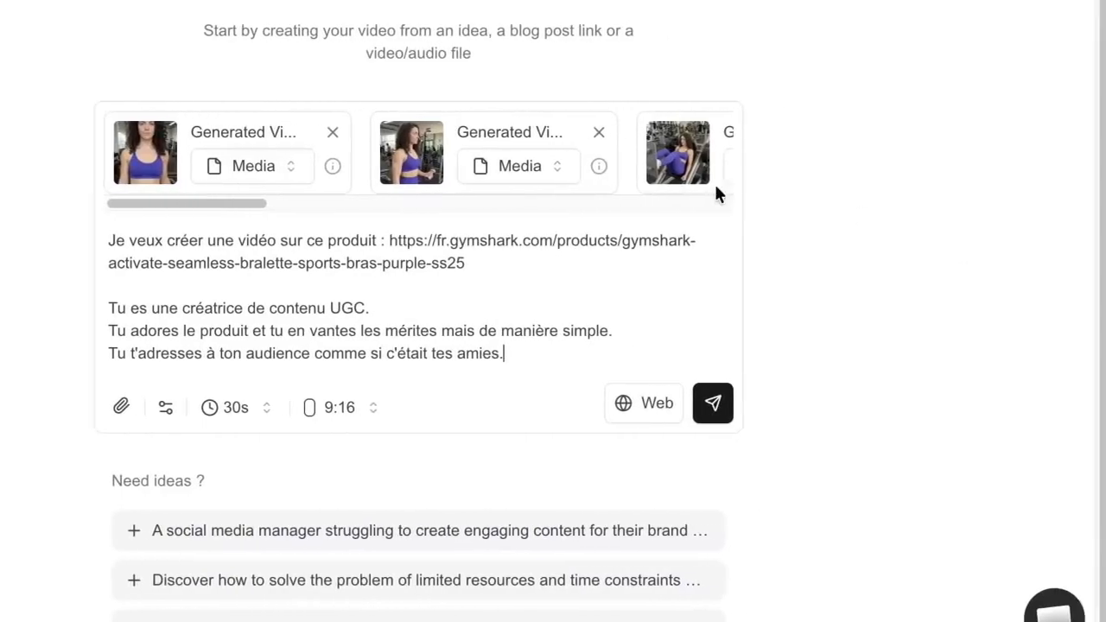
click(834, 282)
click(547, 347)
click(662, 403)
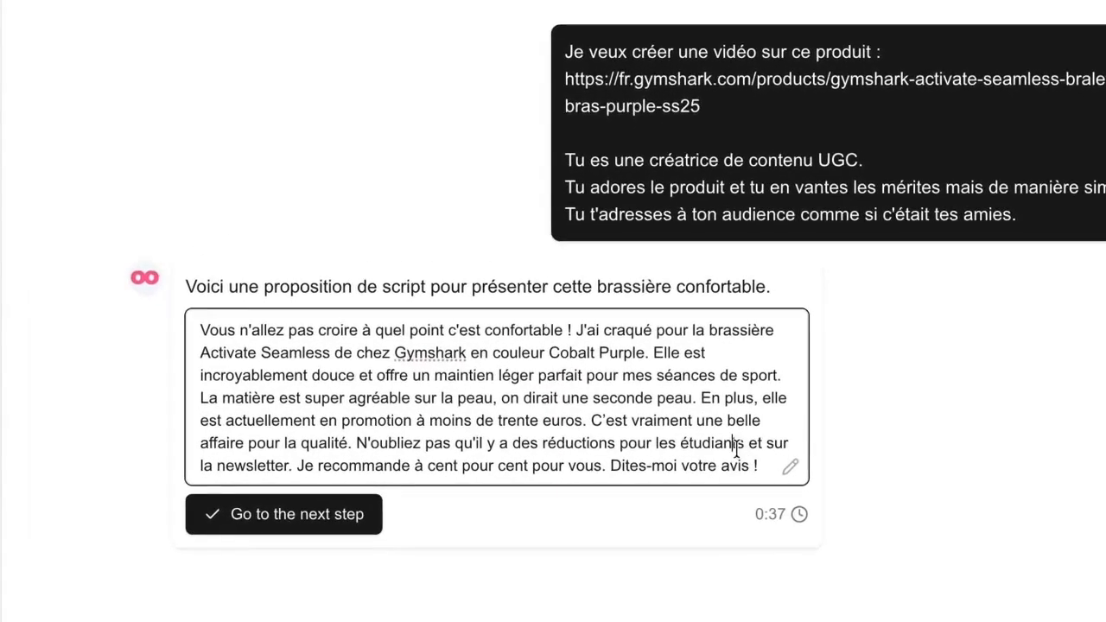
Look over the 0:37 French Cobalt Purple bralette script, selecting parts without editing anything.
click(772, 468)
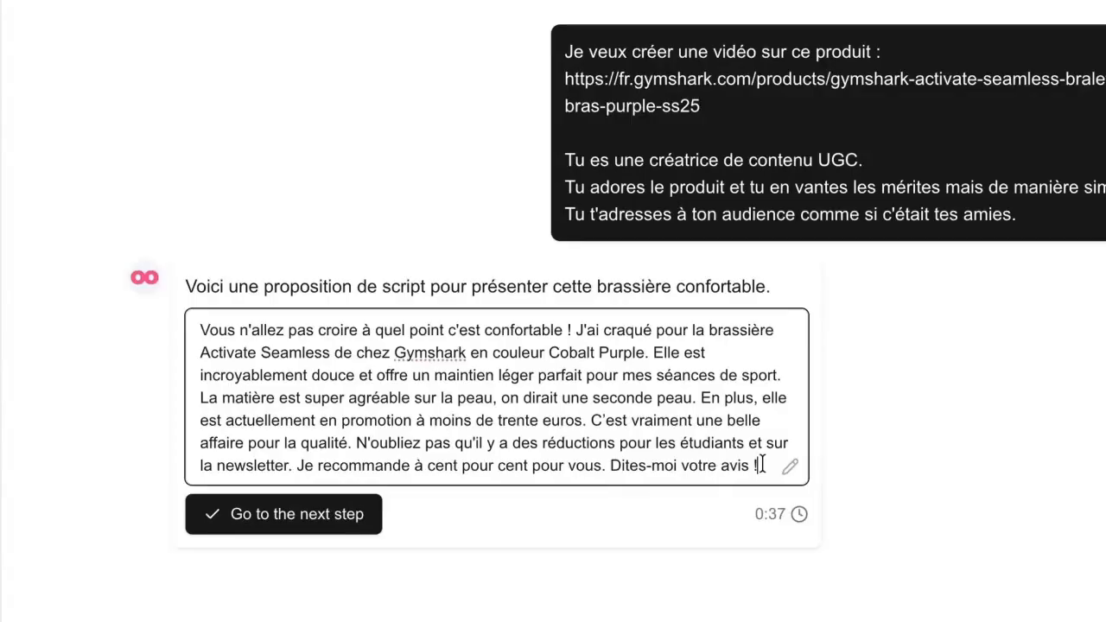
drag(609, 466, 769, 467)
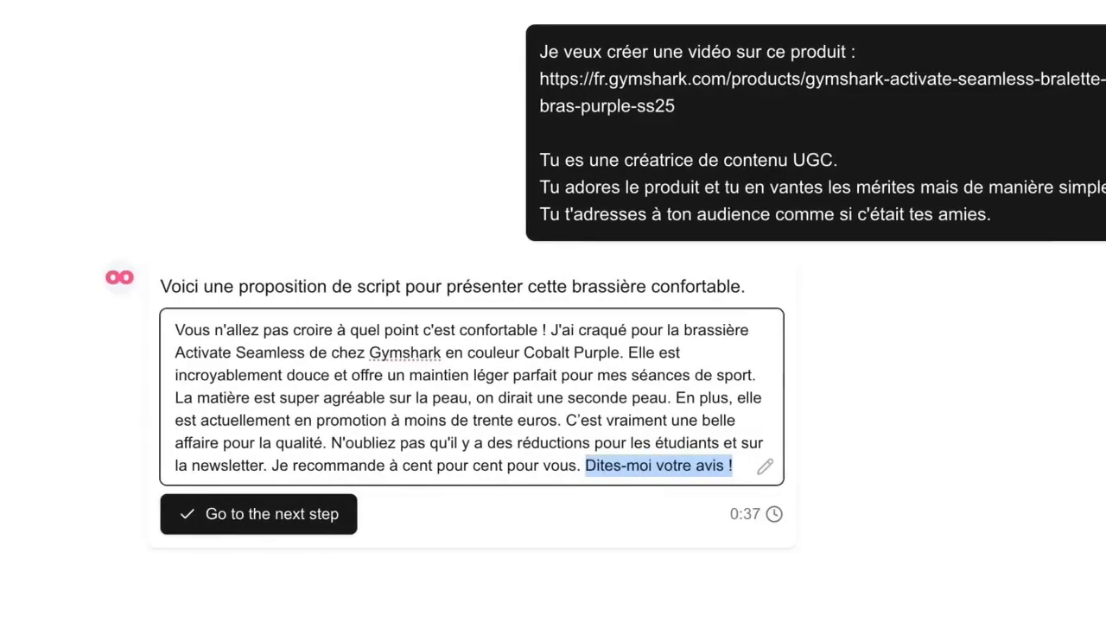
click(938, 407)
click(484, 391)
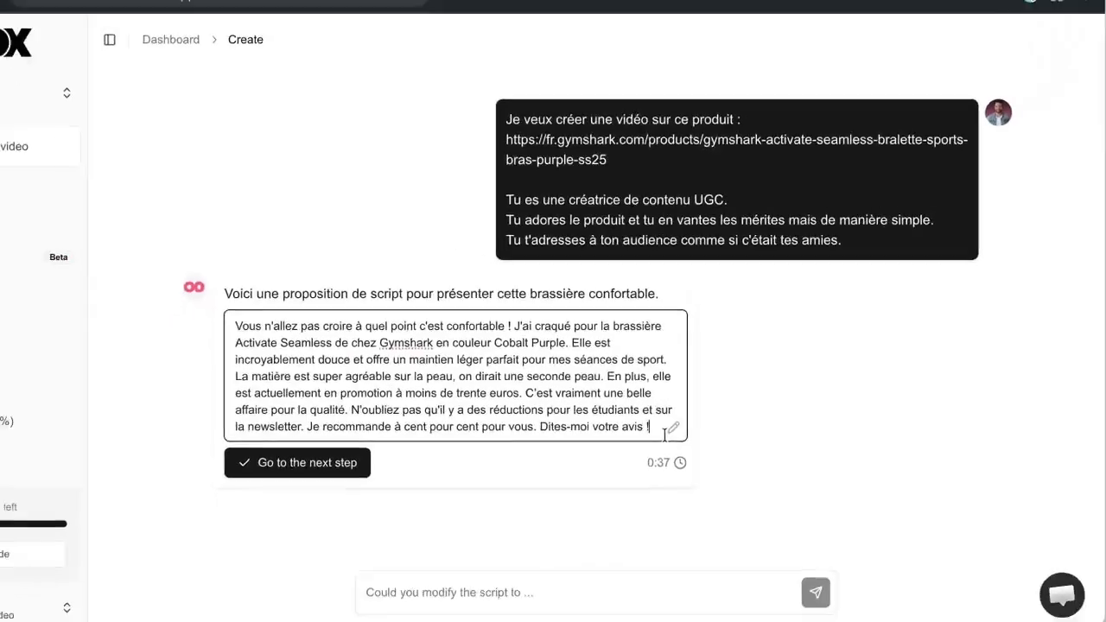
key(super+a)
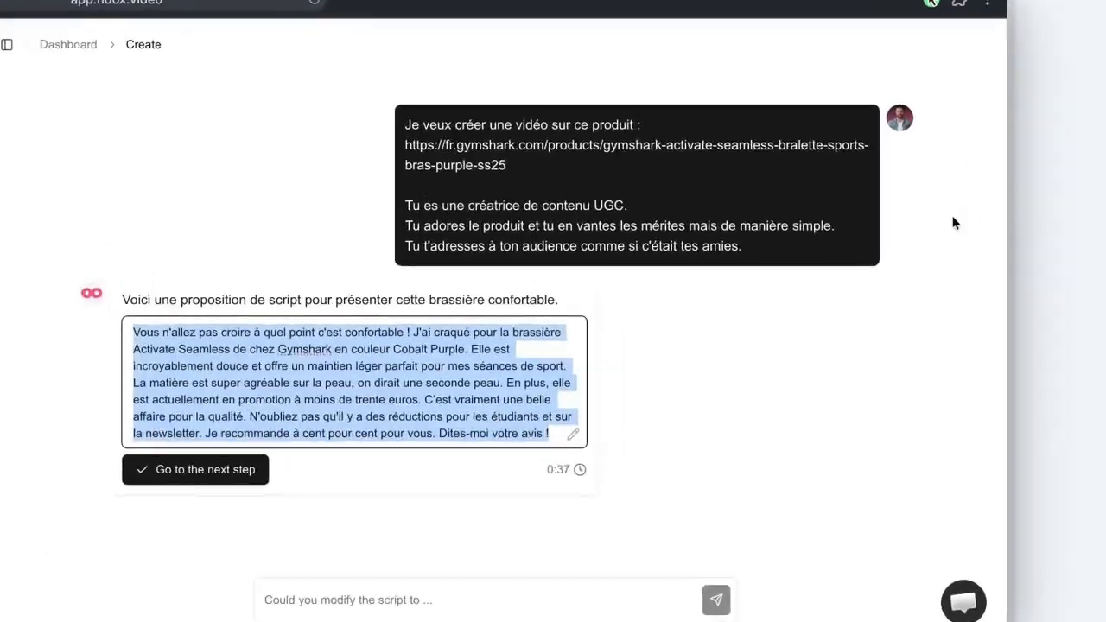
click(994, 246)
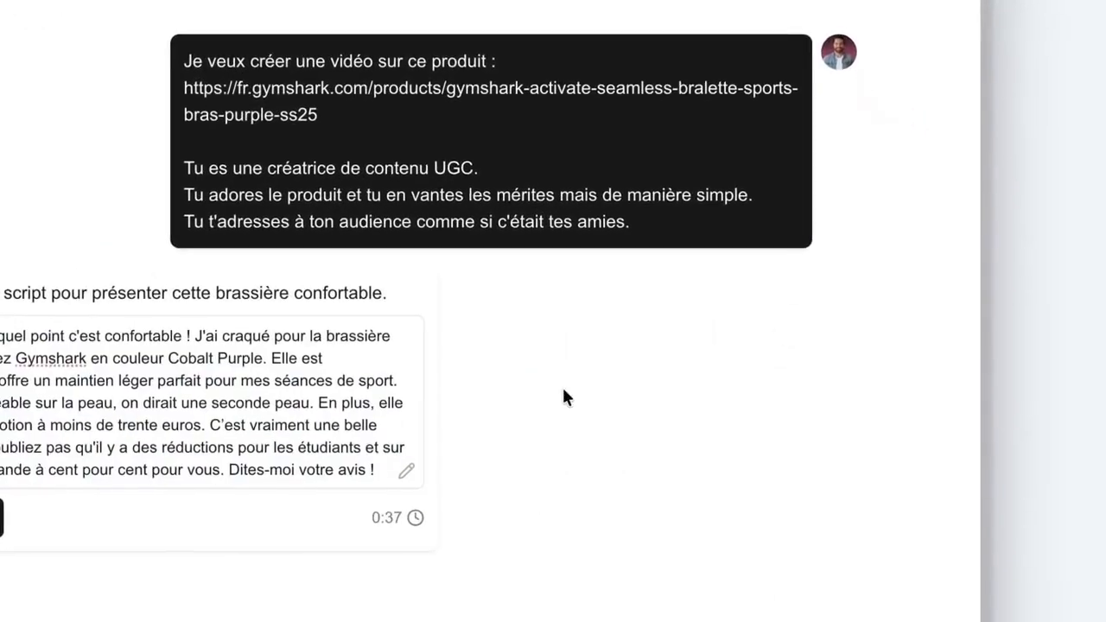
drag(678, 437, 692, 438)
click(503, 504)
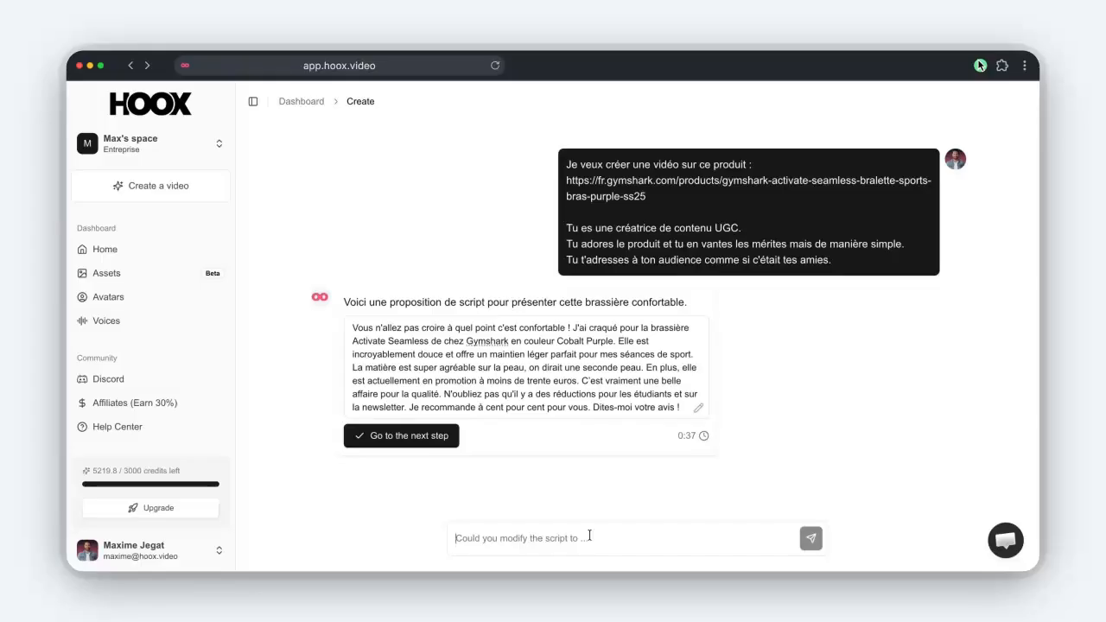
Ask in French for the script to be translated into US English.
text(Je veux que)
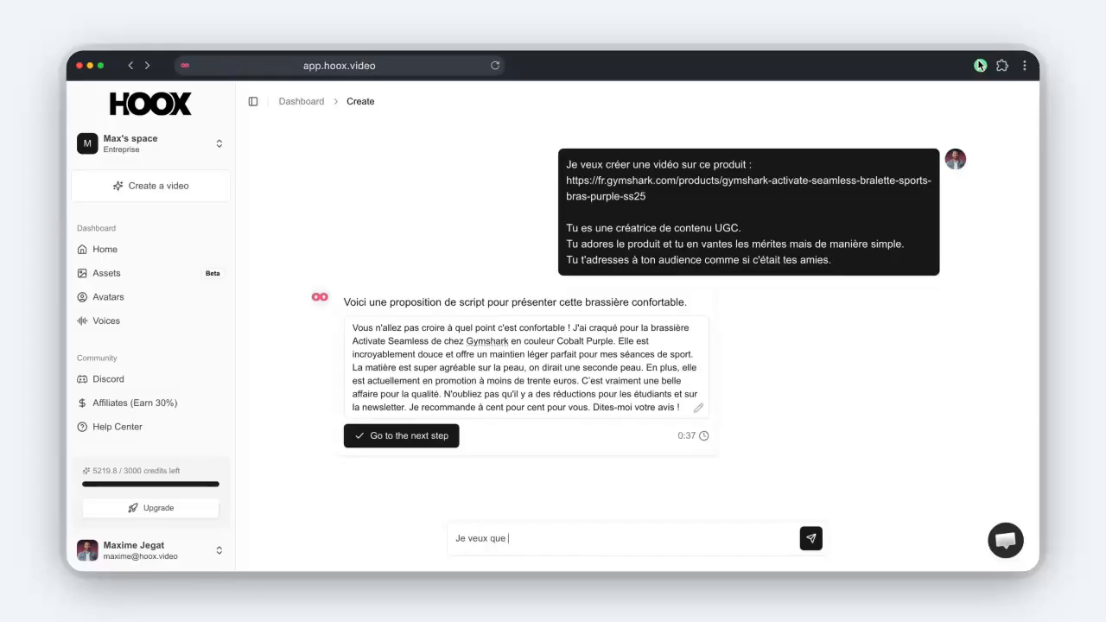
text( tu traduise ce contenu en anglais (US)
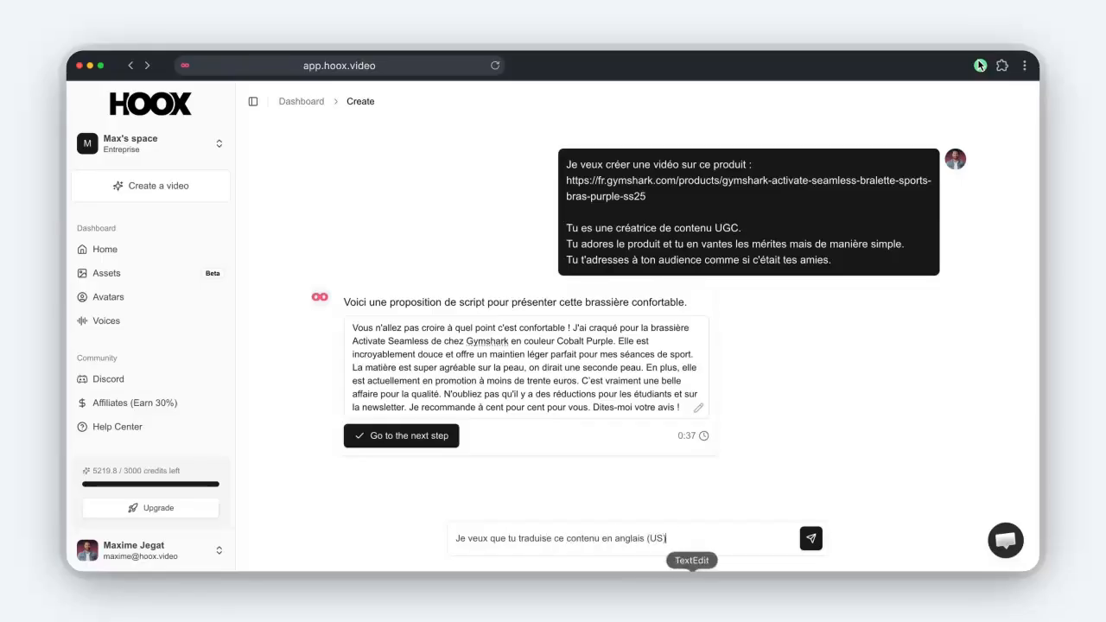
click(810, 539)
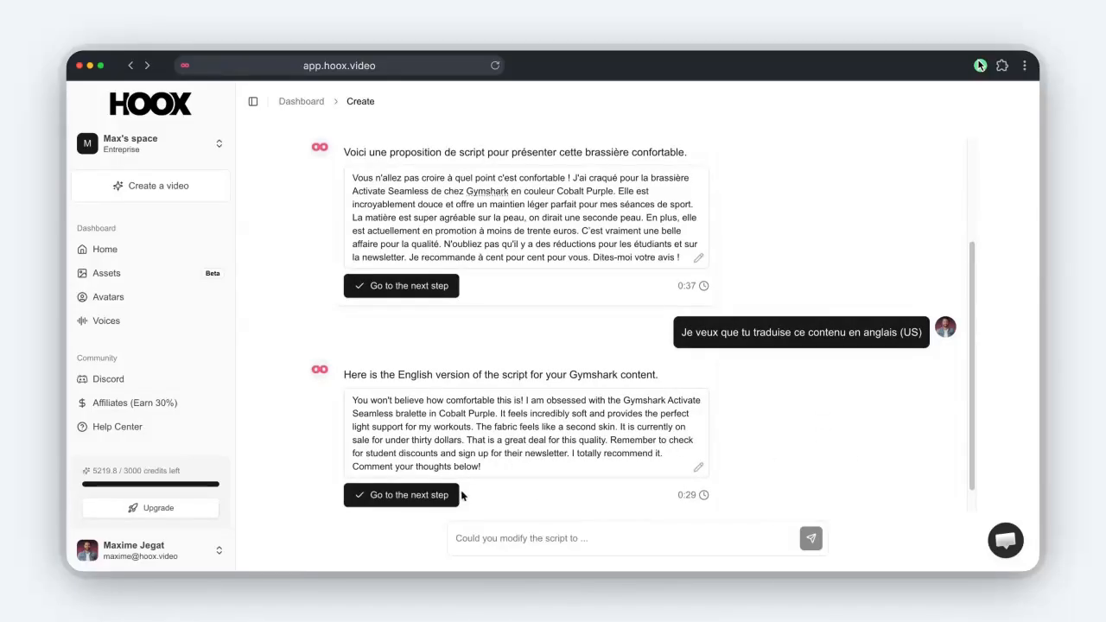
Approve the English script and filter the voices to American accent and female gender.
click(418, 499)
scroll(541, 361, up, 3)
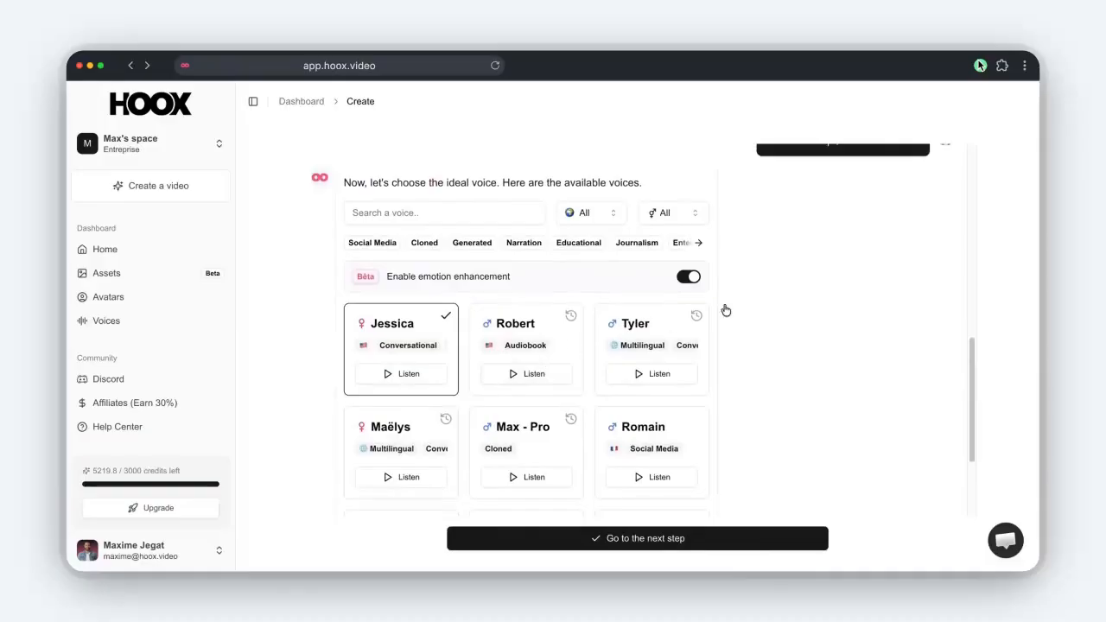
scroll(588, 335, up, 1)
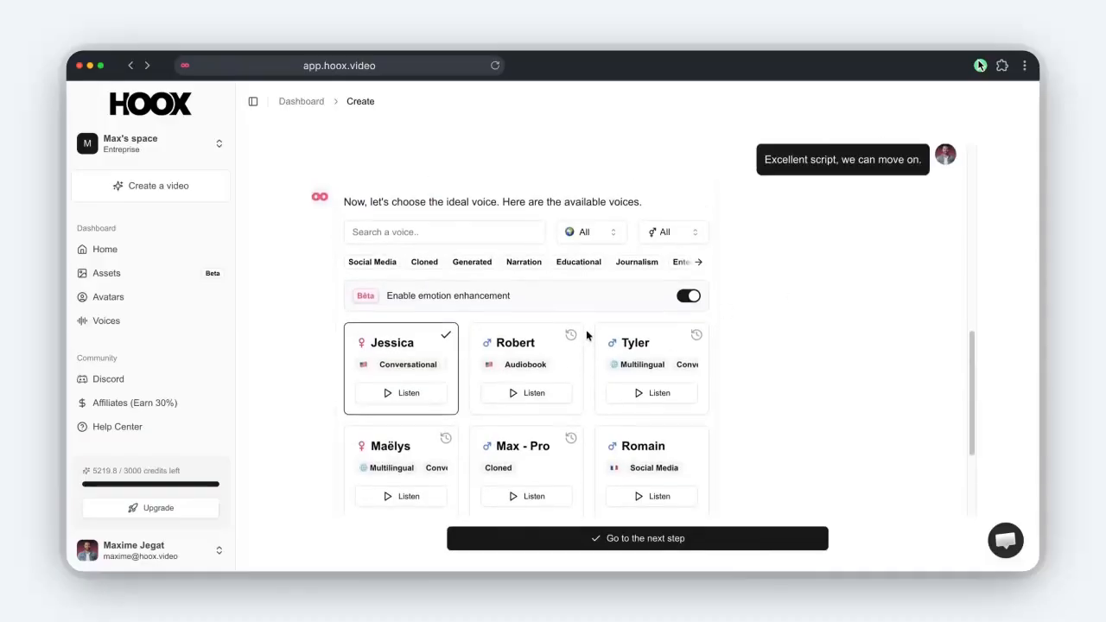
click(616, 234)
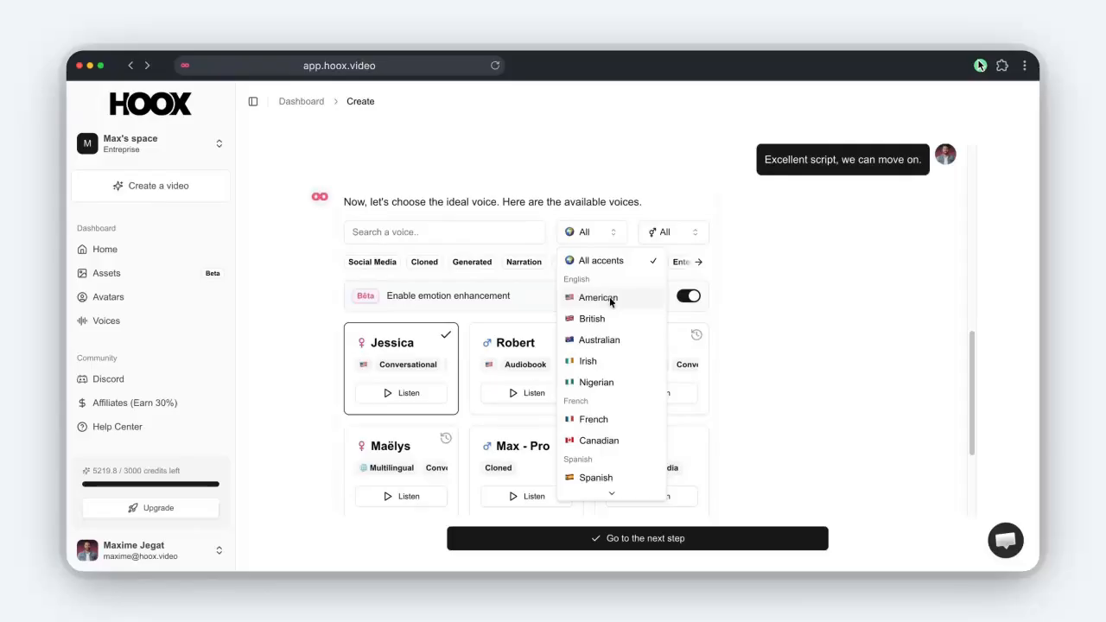
click(537, 197)
scroll(528, 178, up, 5)
scroll(539, 421, down, 10)
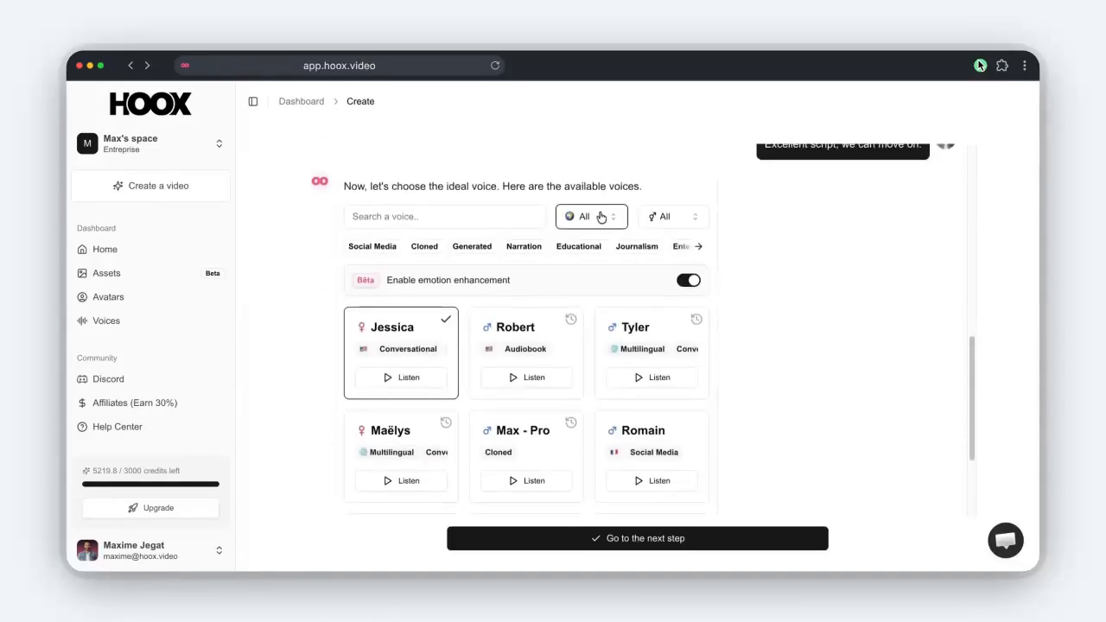
click(602, 218)
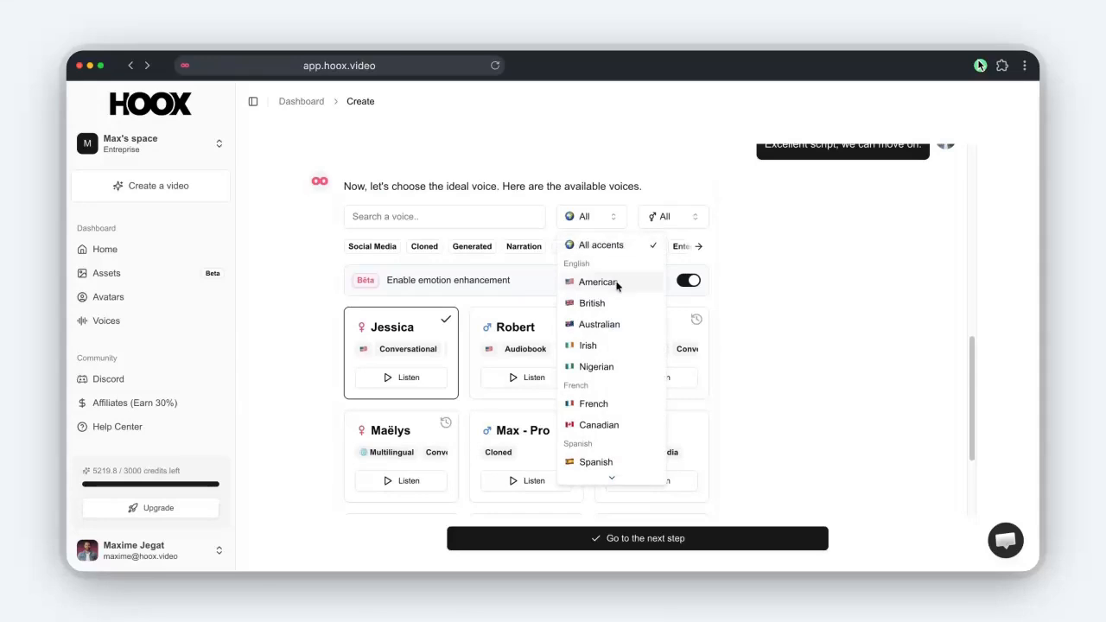
click(620, 284)
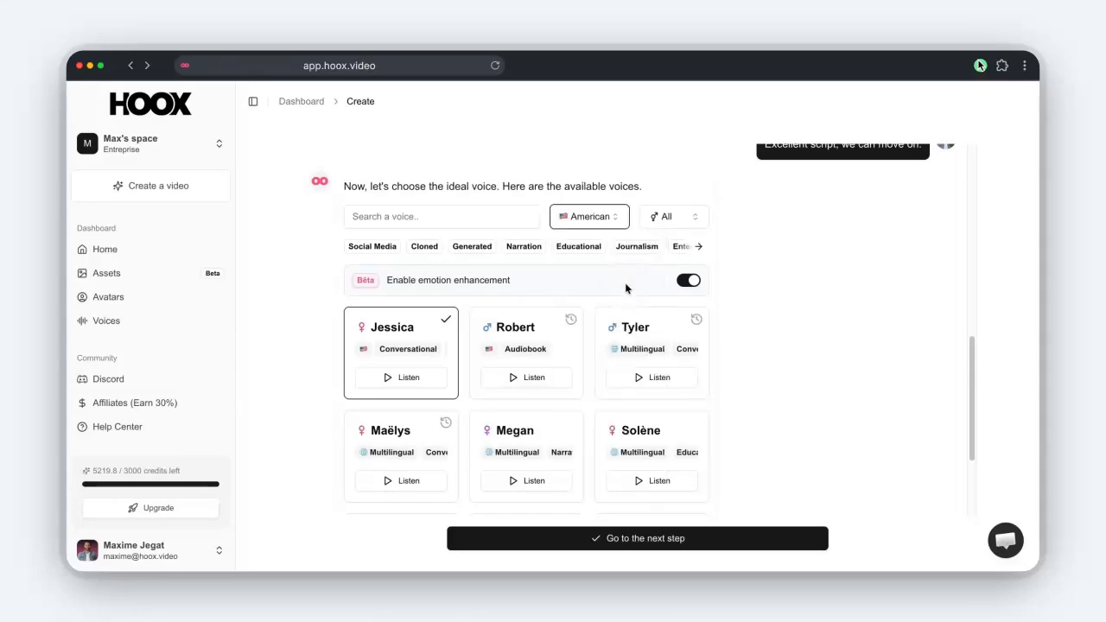
click(679, 216)
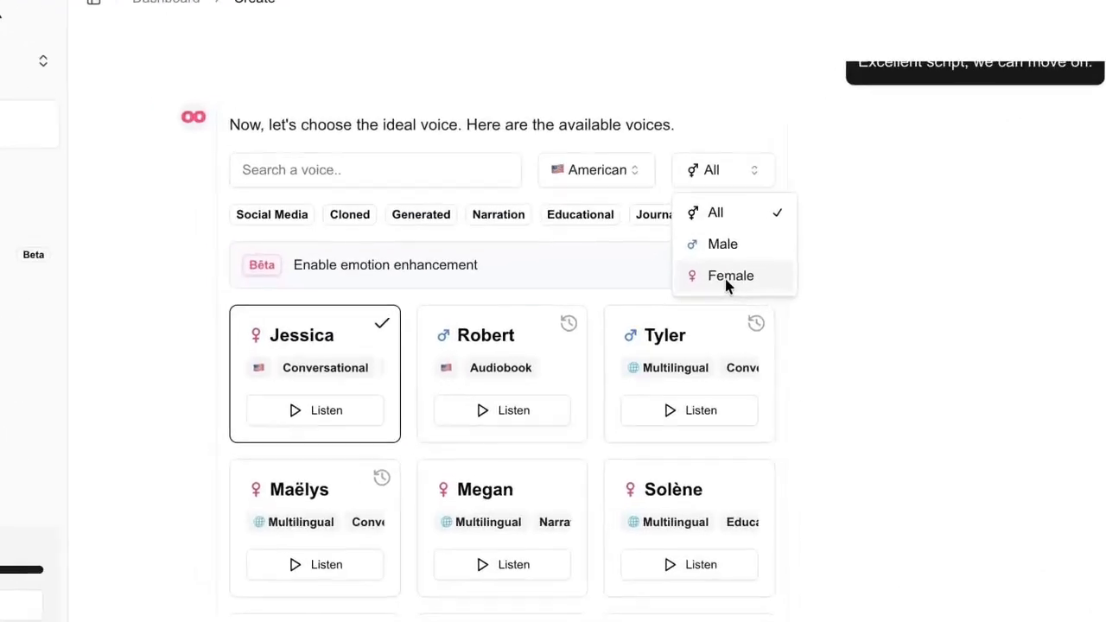
click(676, 289)
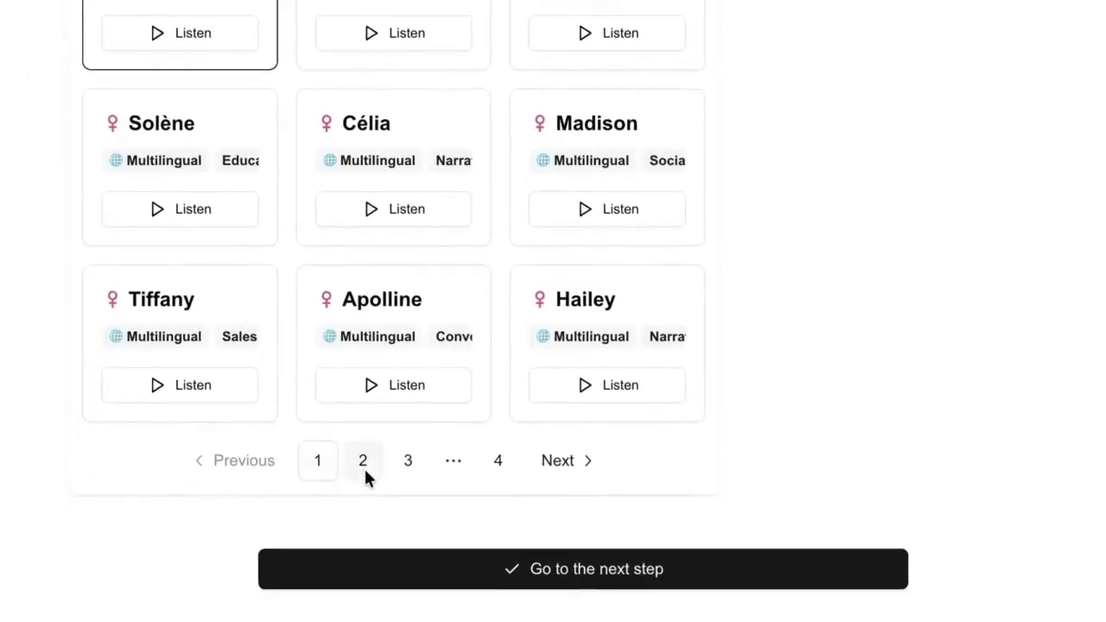
Browse the voice pages, preview Jessica's voice, and continue with her.
click(322, 575)
click(367, 576)
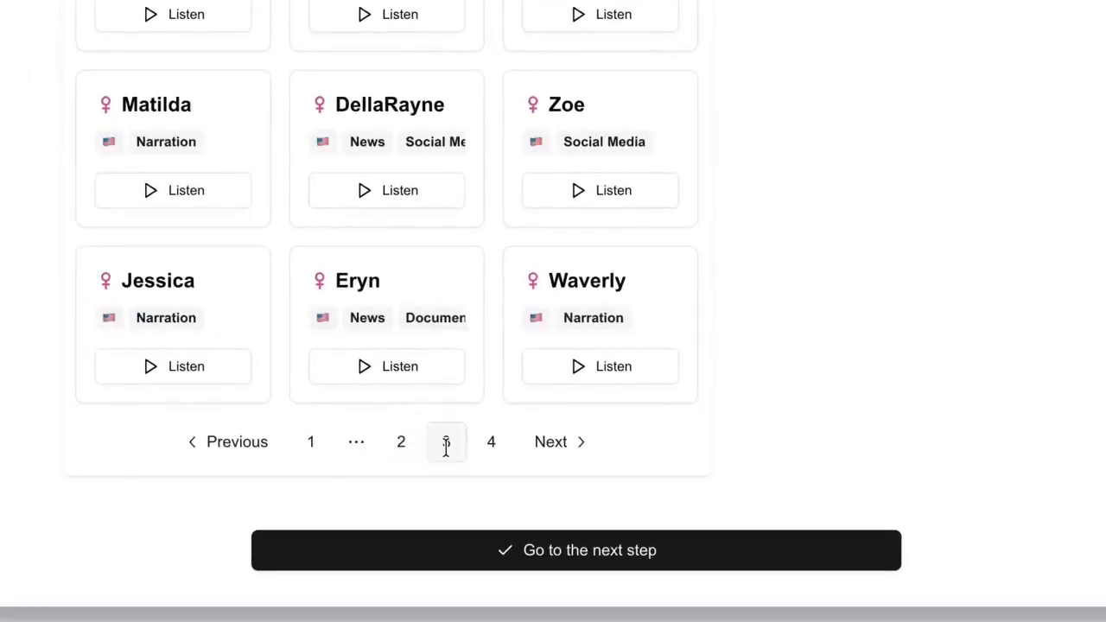
click(490, 445)
click(309, 443)
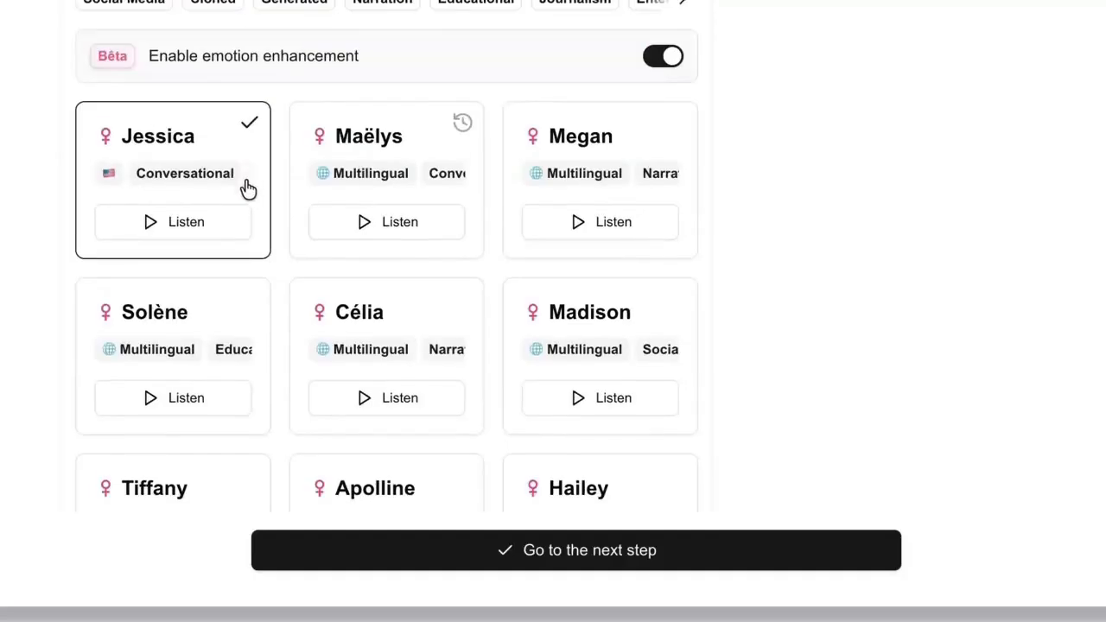
click(220, 227)
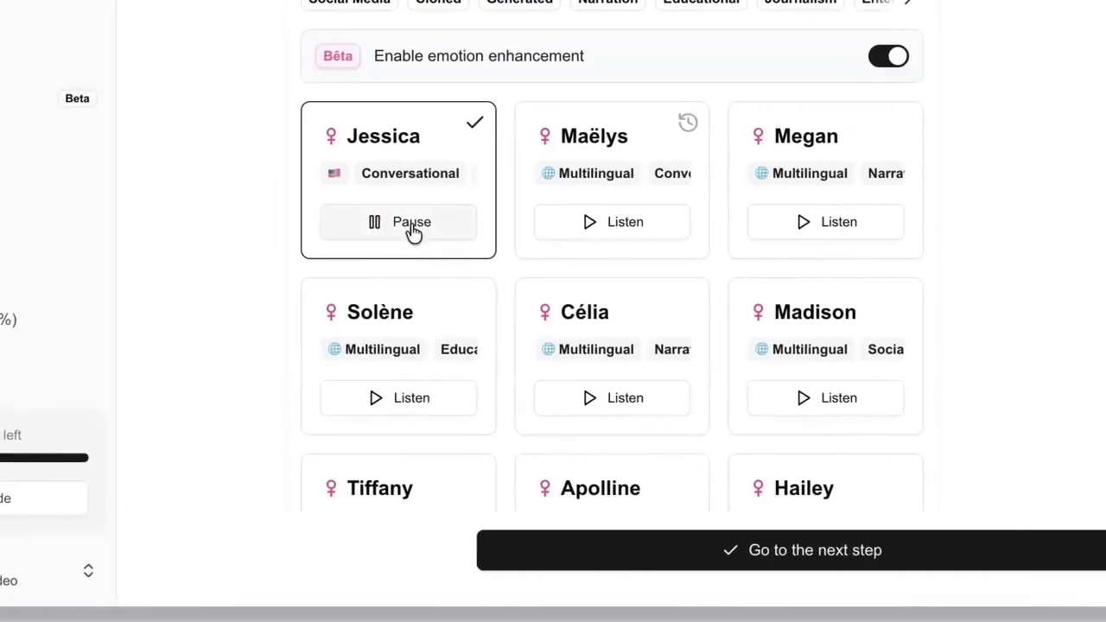
click(401, 226)
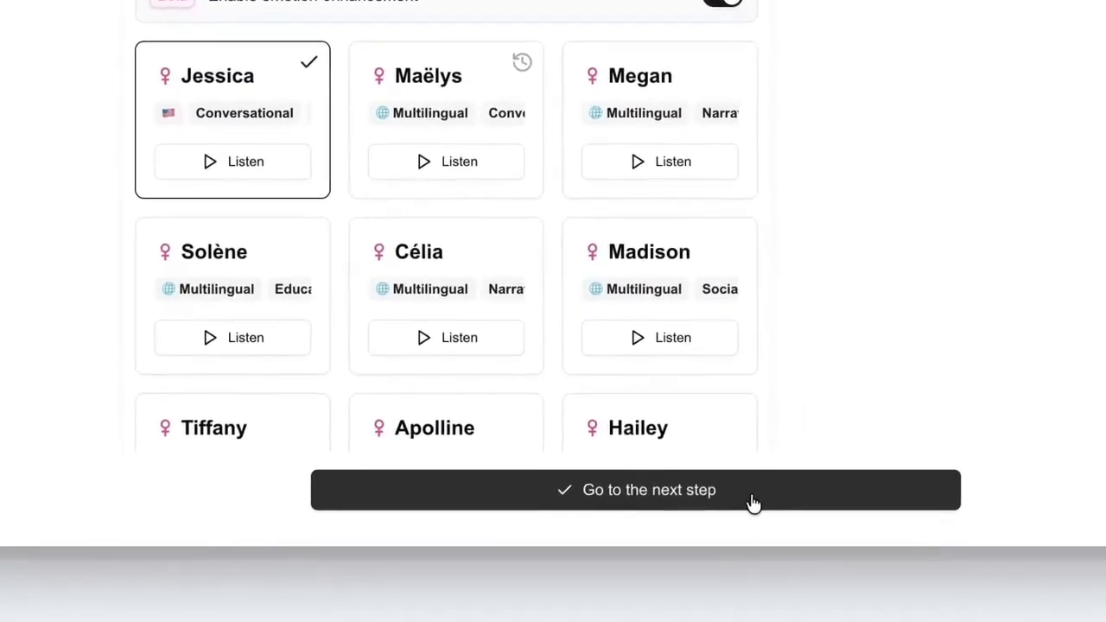
click(765, 513)
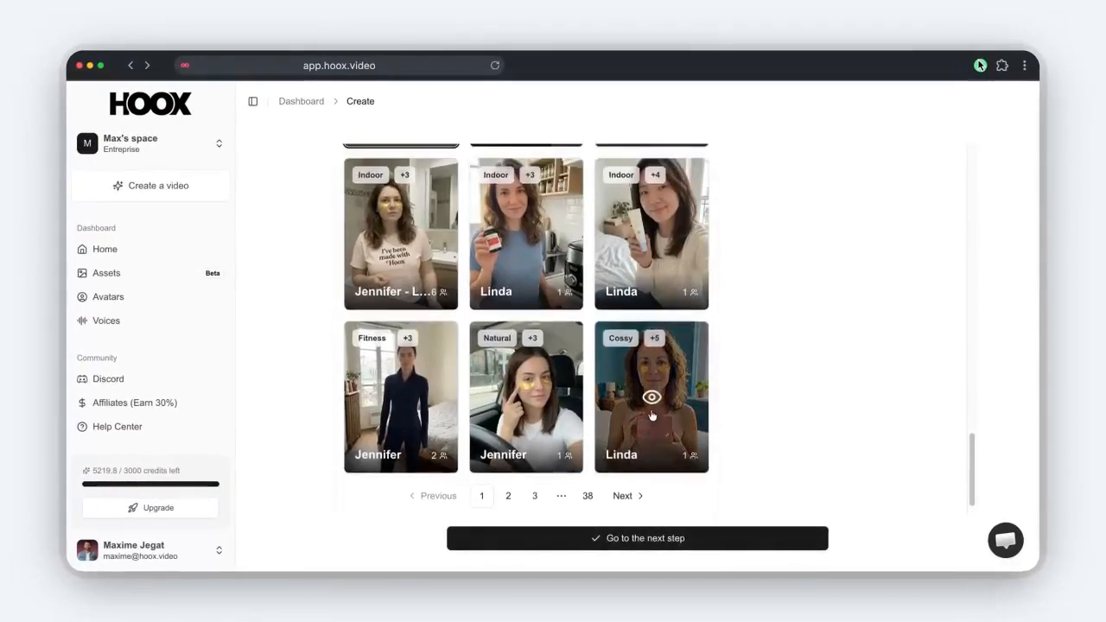
Browse the avatar list and move to its second page.
scroll(605, 389, up, 5)
scroll(510, 397, up, 1)
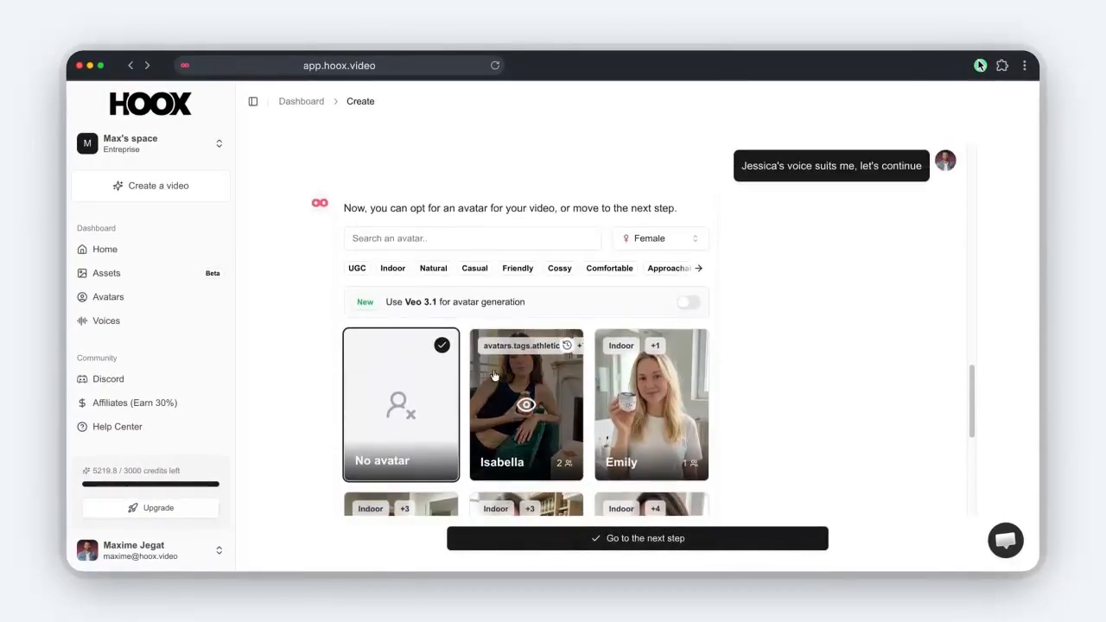
scroll(592, 402, down, 3)
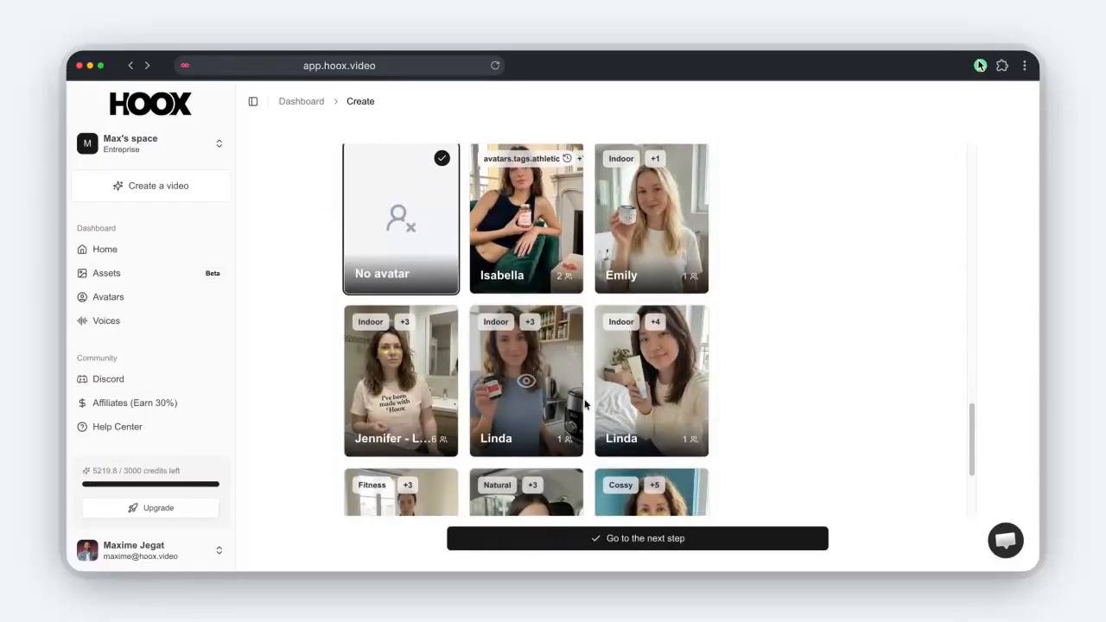
scroll(553, 407, down, 1)
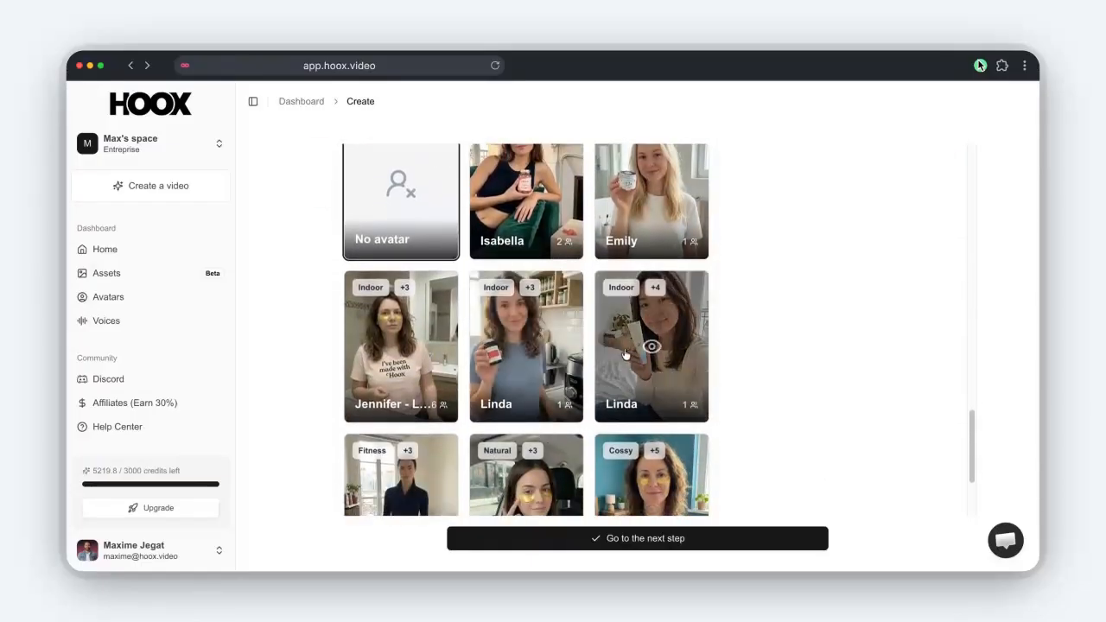
scroll(519, 441, up, 5)
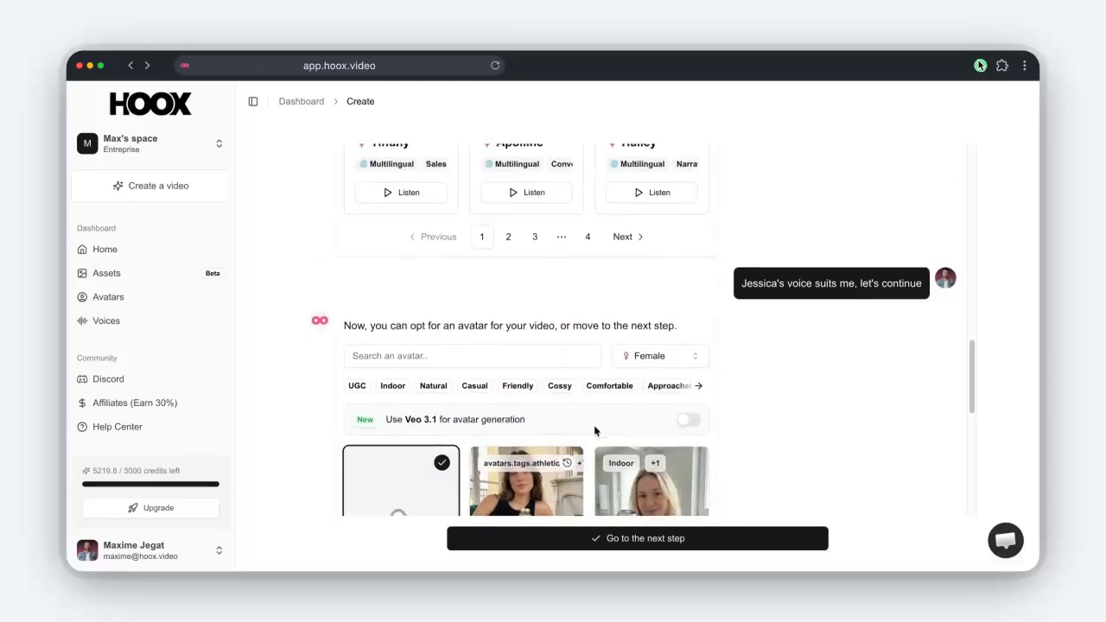
scroll(553, 397, down, 3)
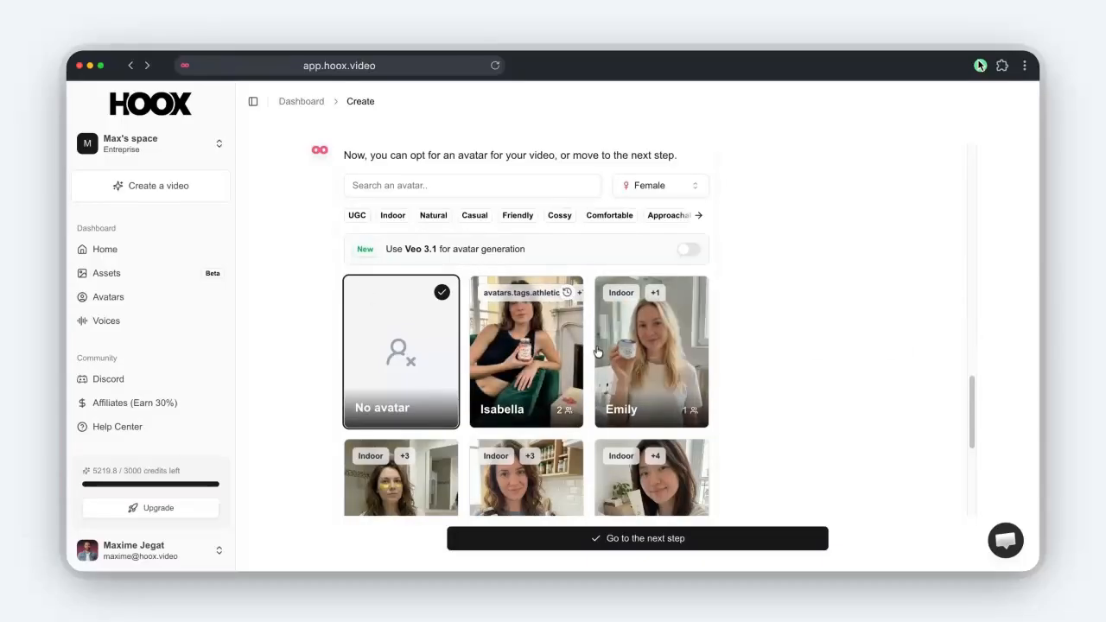
scroll(557, 370, down, 4)
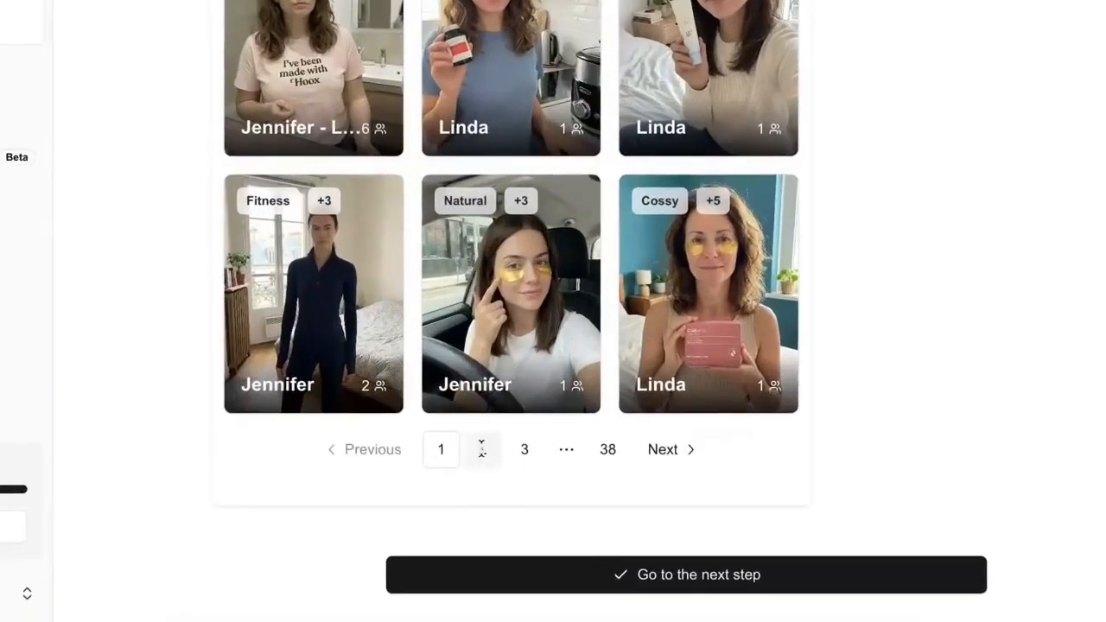
click(509, 458)
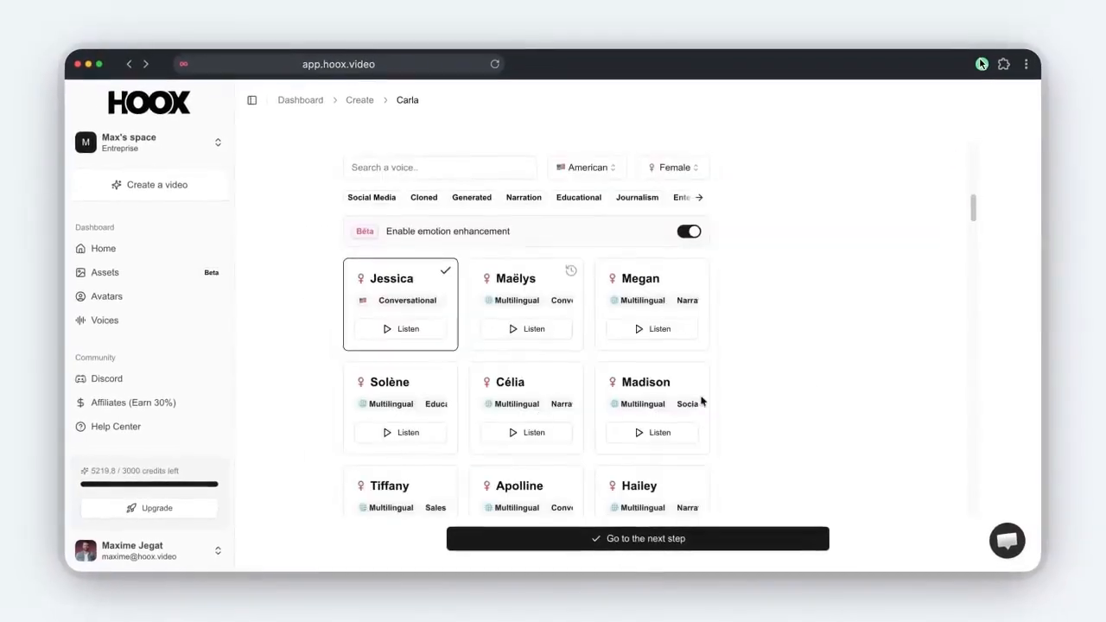
Pick Carla's 'Carla gym selfie' look and continue to the next step.
scroll(605, 395, down, 1)
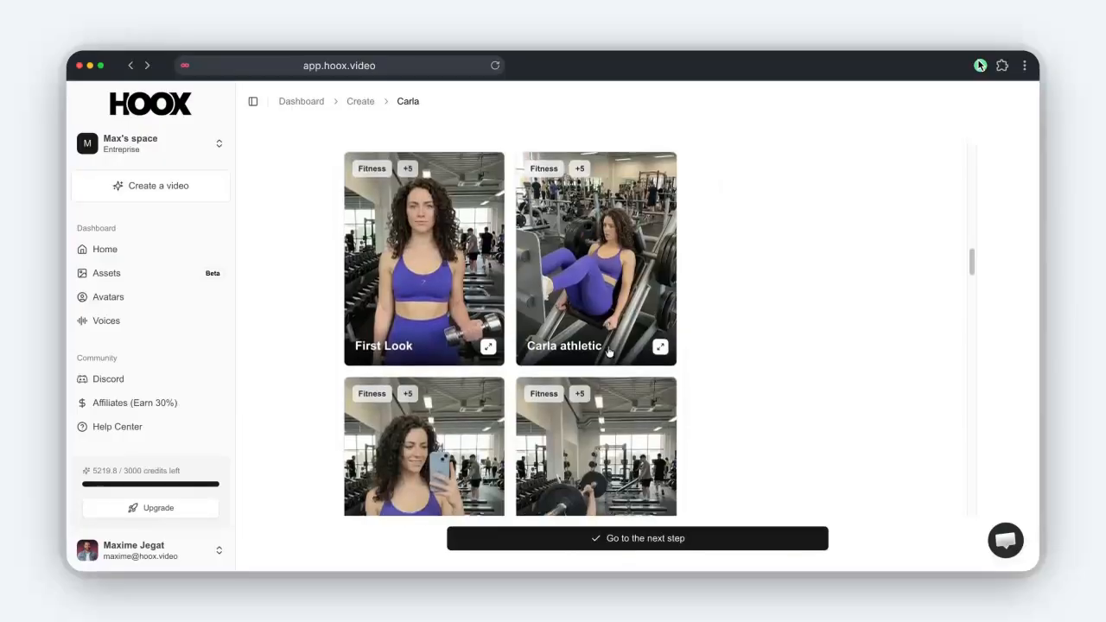
scroll(609, 352, up, 1)
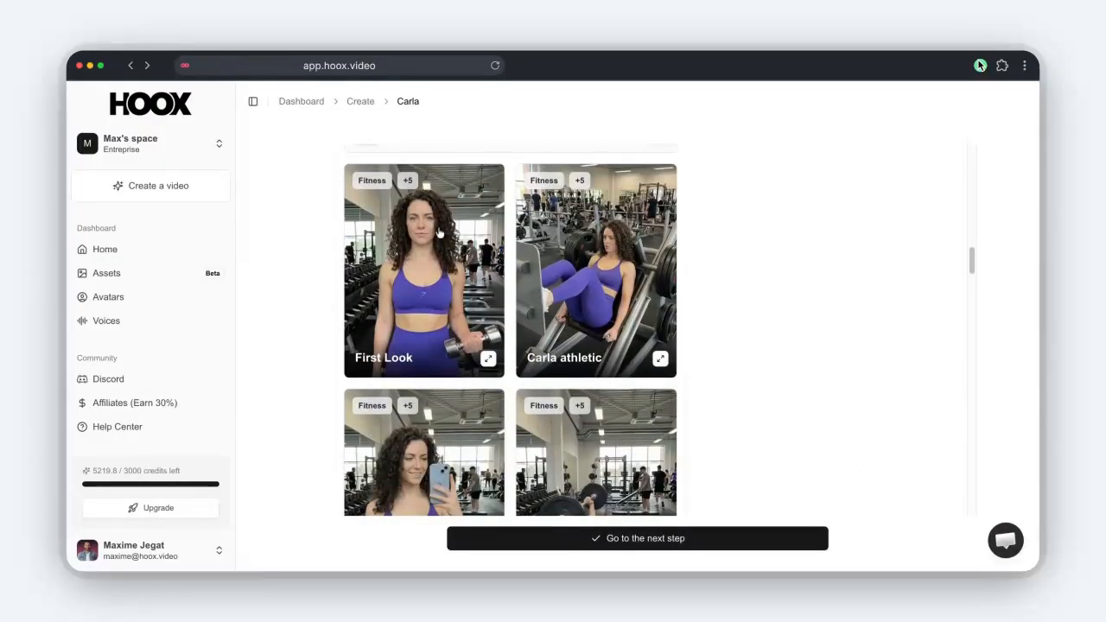
scroll(601, 301, down, 1)
scroll(604, 302, down, 3)
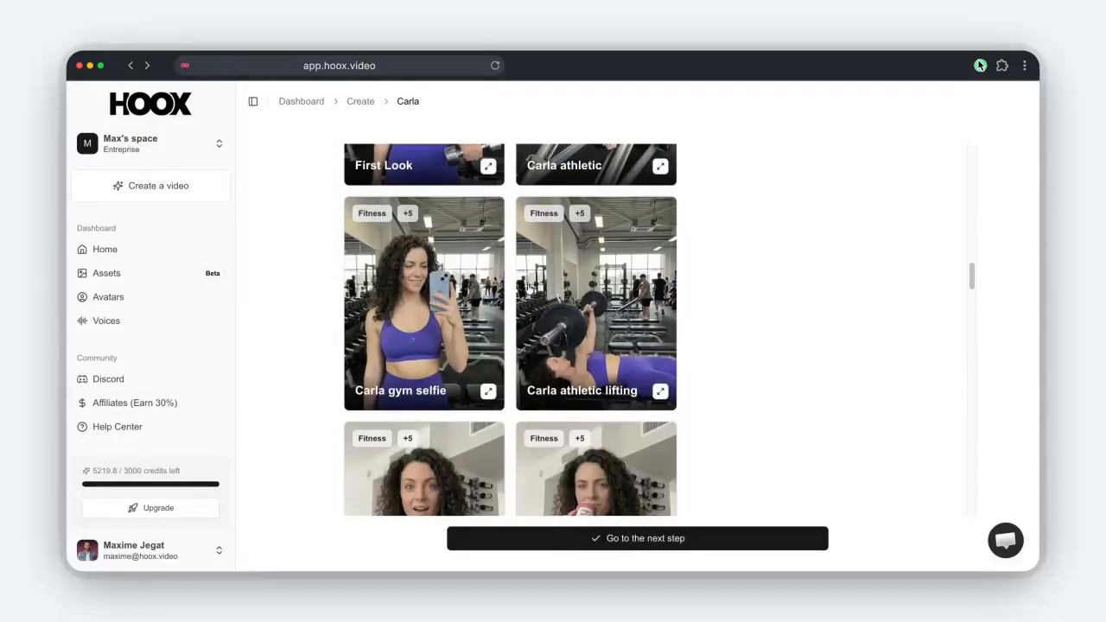
scroll(484, 298, up, 4)
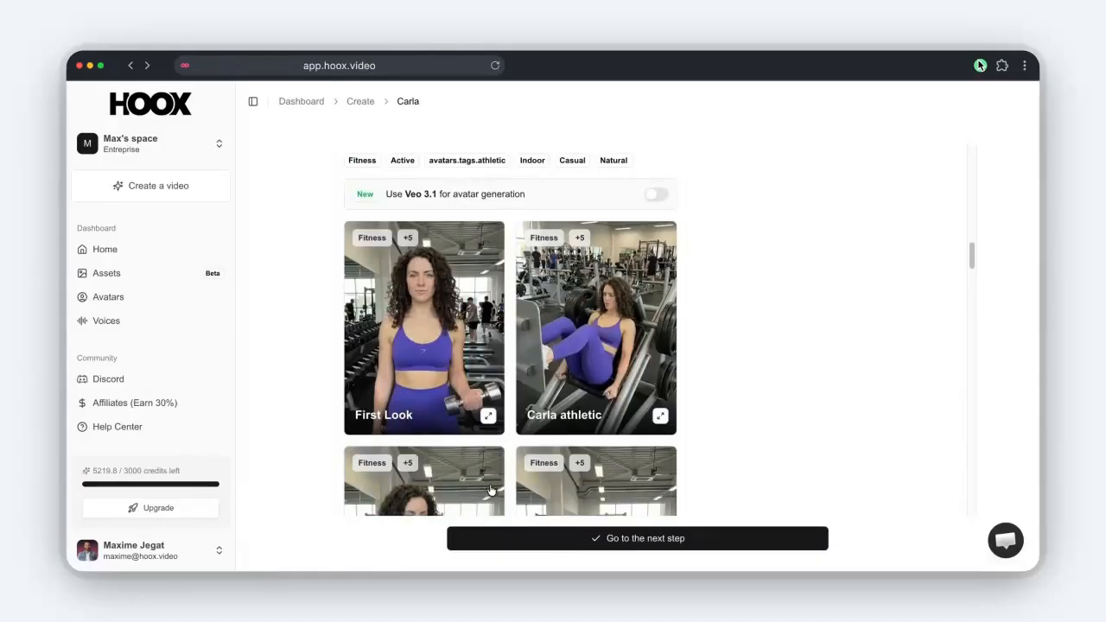
scroll(596, 301, down, 10)
scroll(599, 389, up, 7)
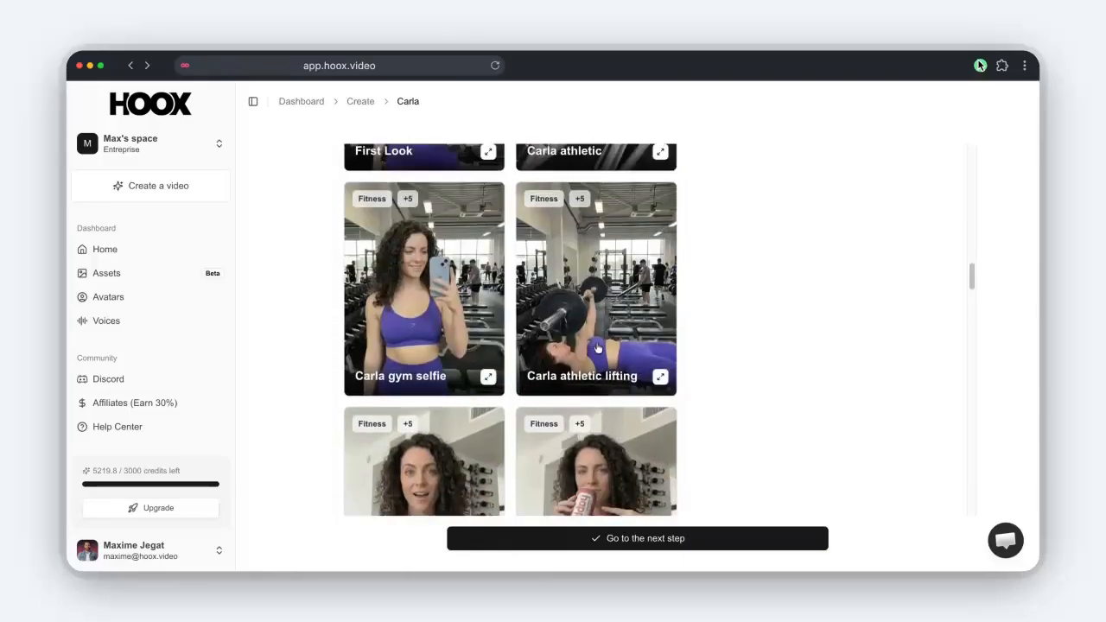
click(466, 242)
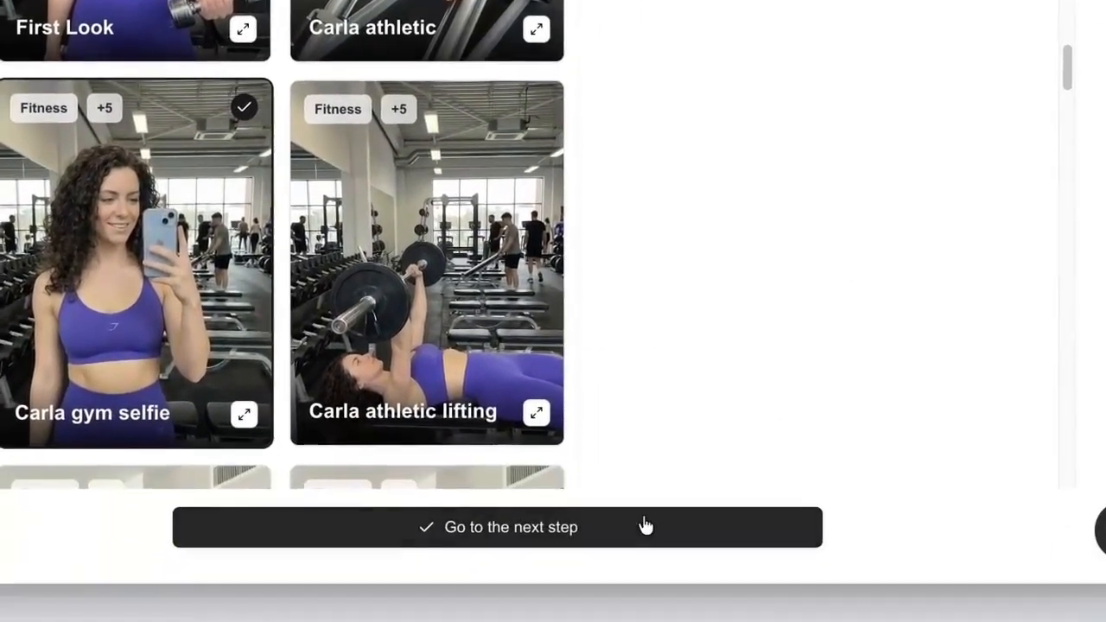
click(663, 621)
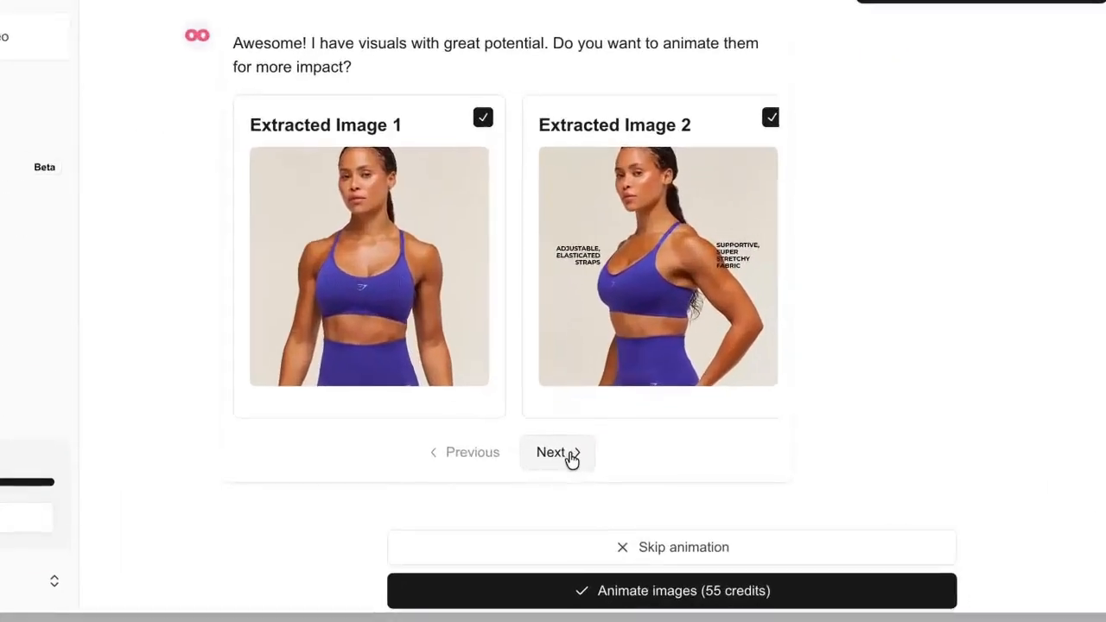
Page through the Extracted Image carousel to the last images and back.
click(564, 467)
click(564, 467)
click(563, 467)
click(572, 454)
click(572, 453)
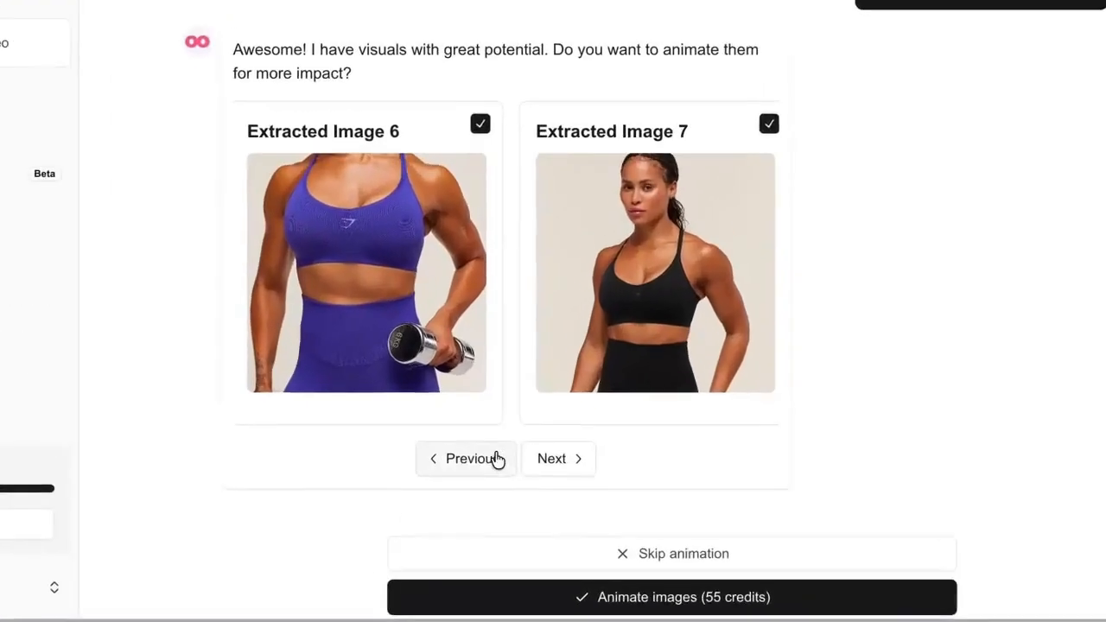
click(494, 459)
click(480, 459)
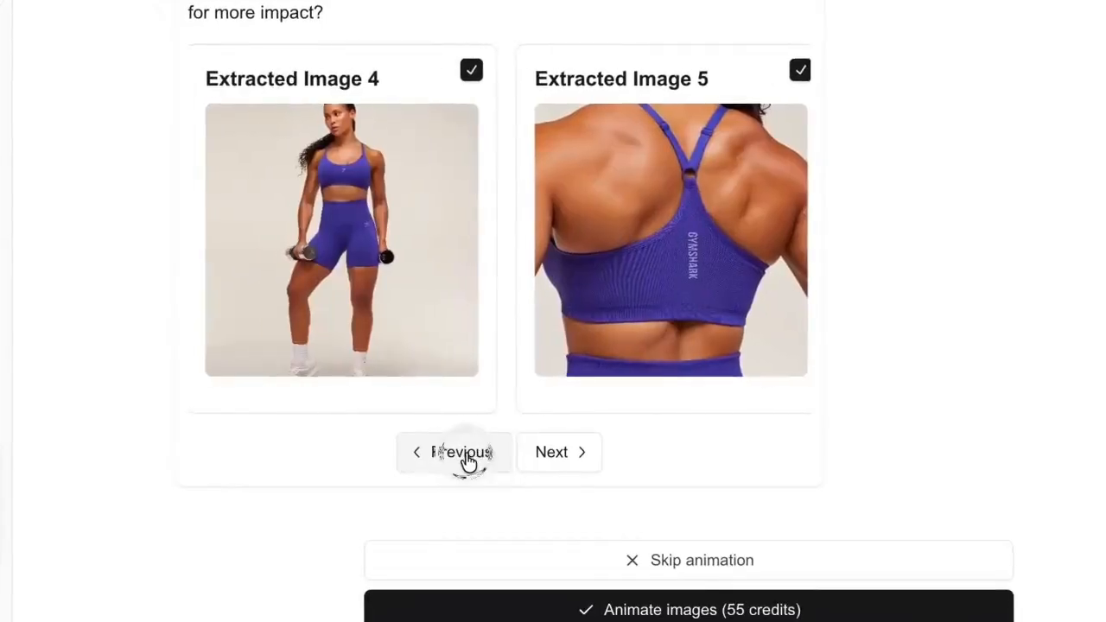
click(477, 459)
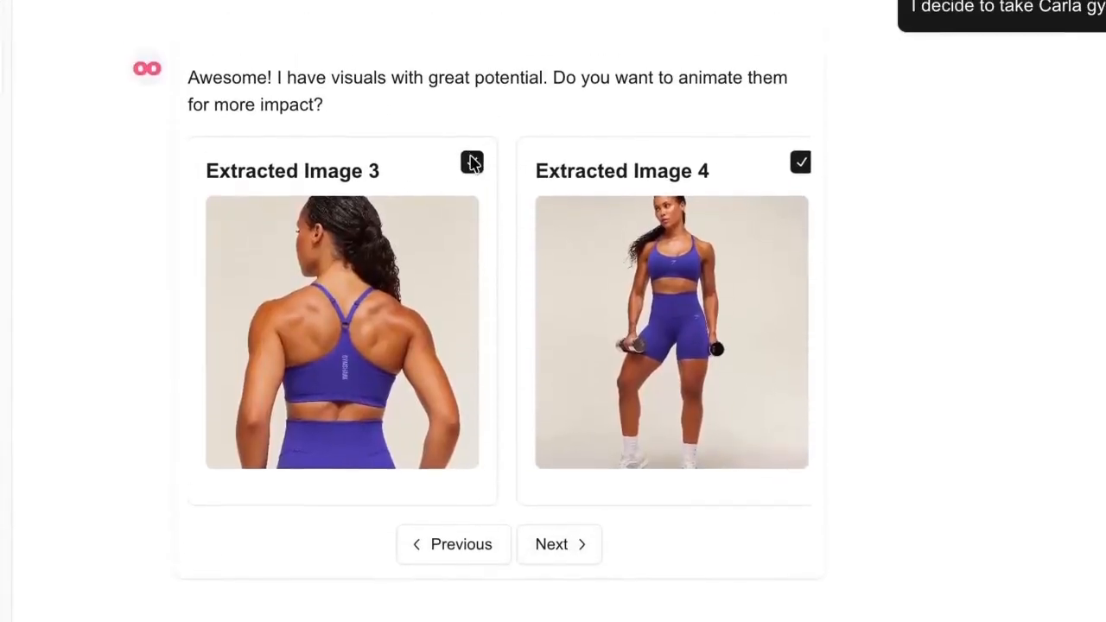
Untick Extracted Image 4, keep Image 3 included, and return to the first images.
click(472, 162)
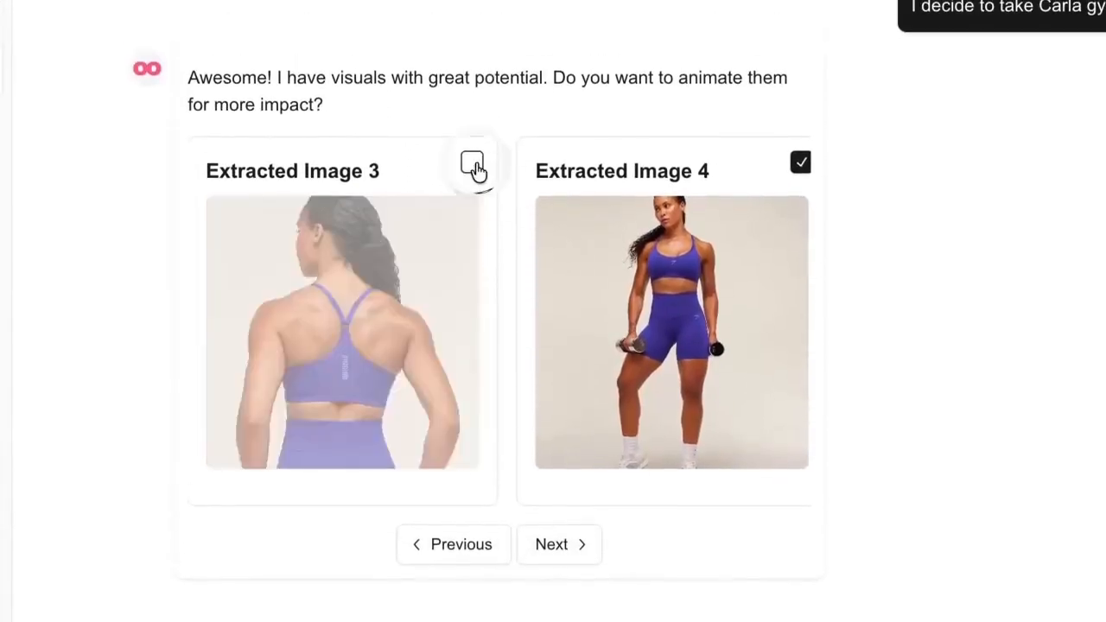
click(799, 163)
click(474, 161)
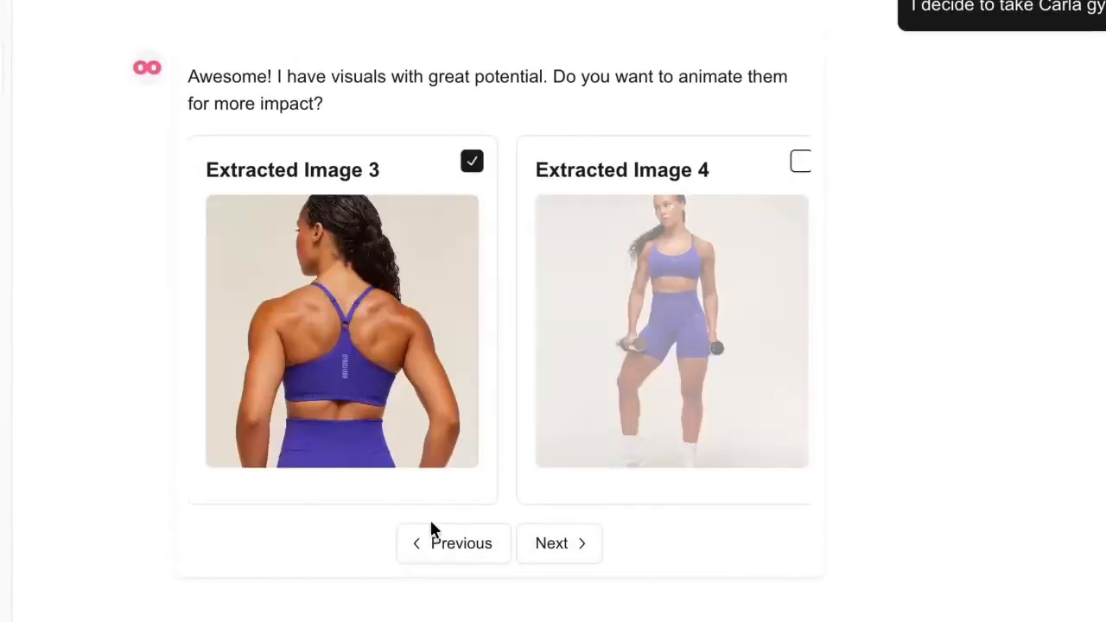
click(432, 536)
click(428, 541)
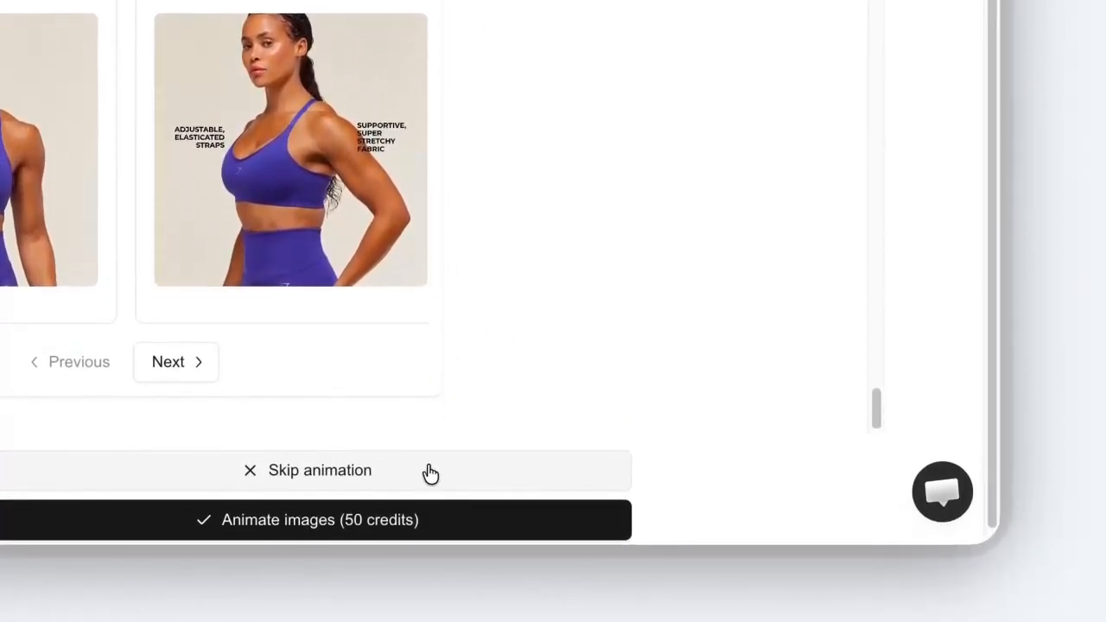
Skip image animation to launch the video generation.
click(430, 474)
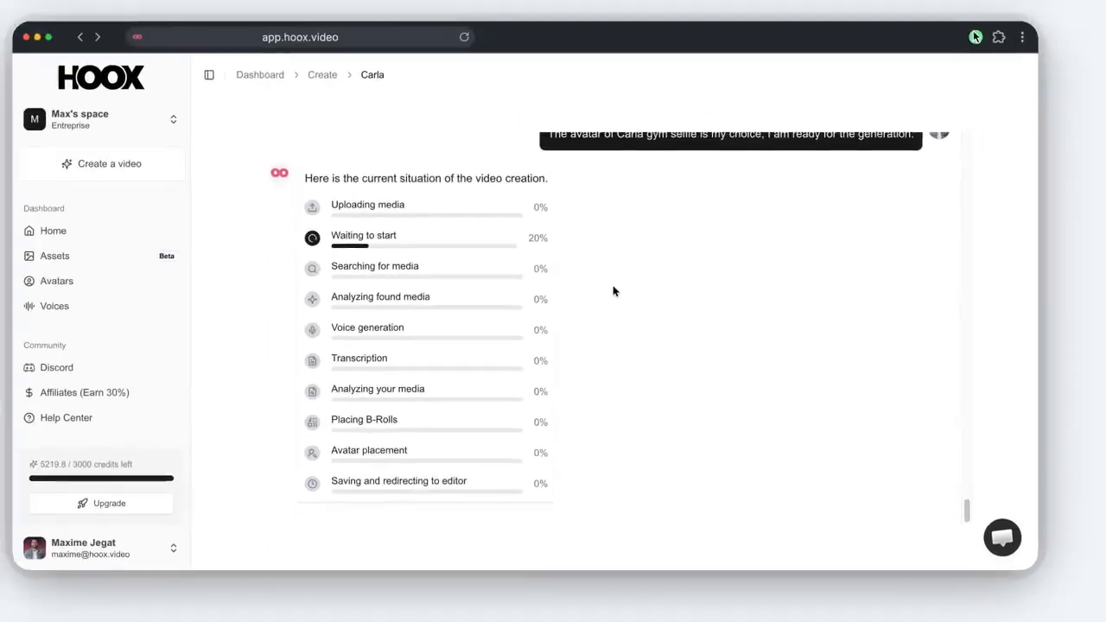